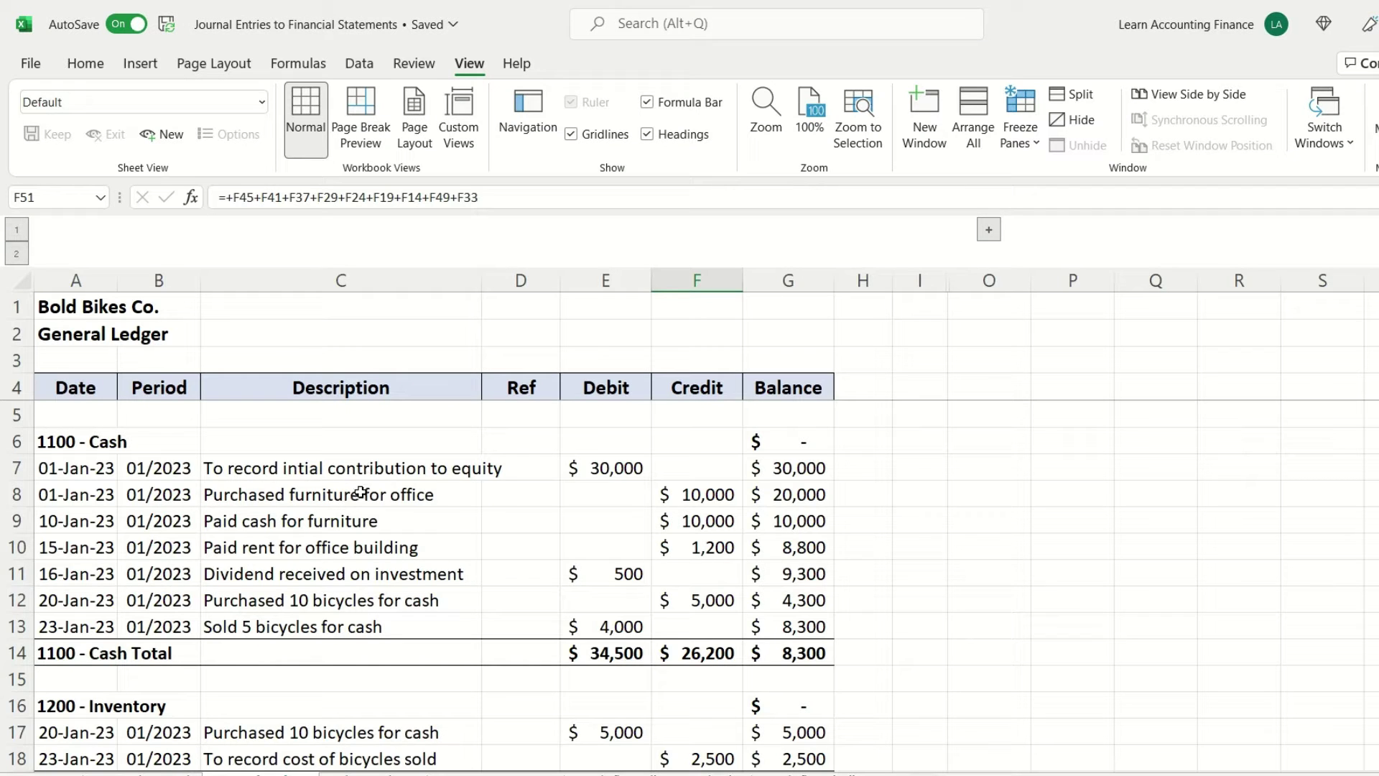
Step: Expand the hidden Trial Balance columns and trace the Cash debit of $8,300 to ledger total G14
drag(82, 648, 813, 654)
click(990, 230)
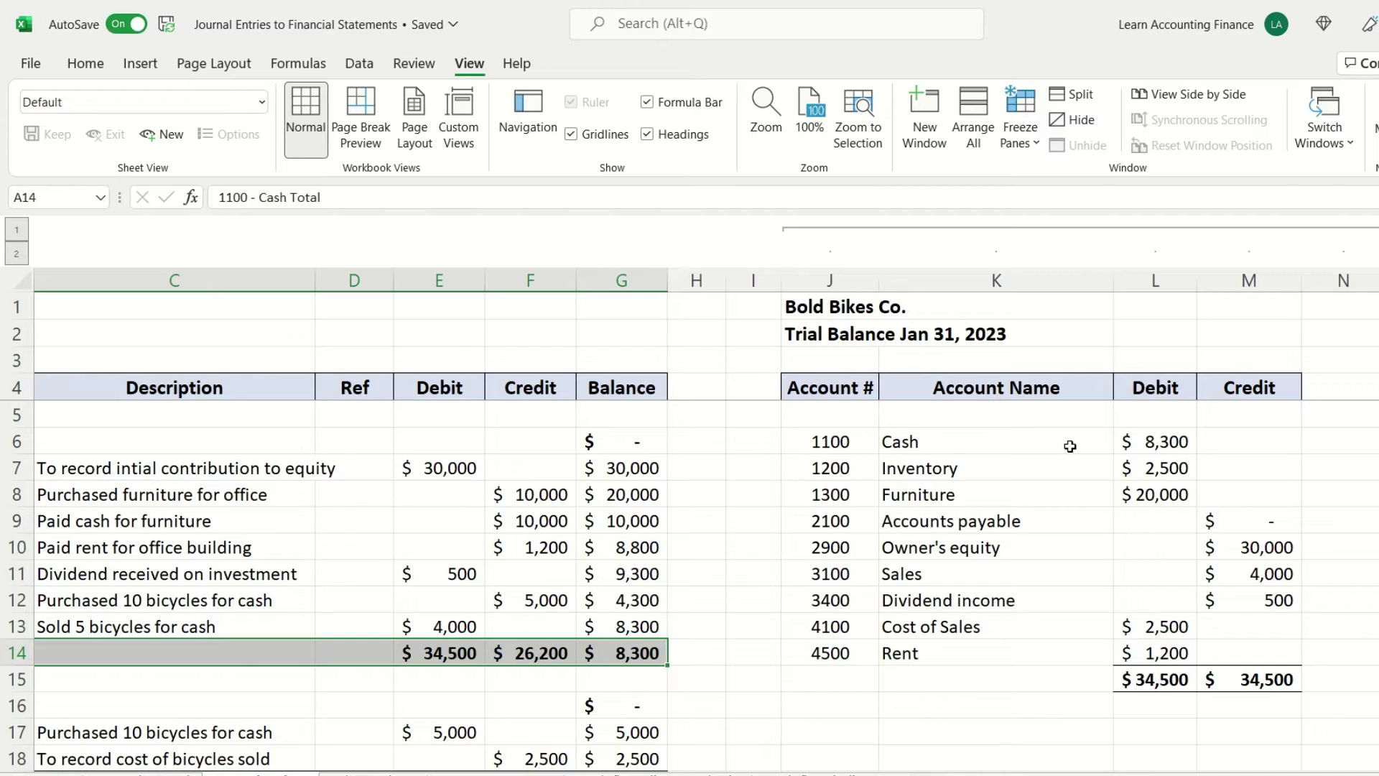
click(818, 443)
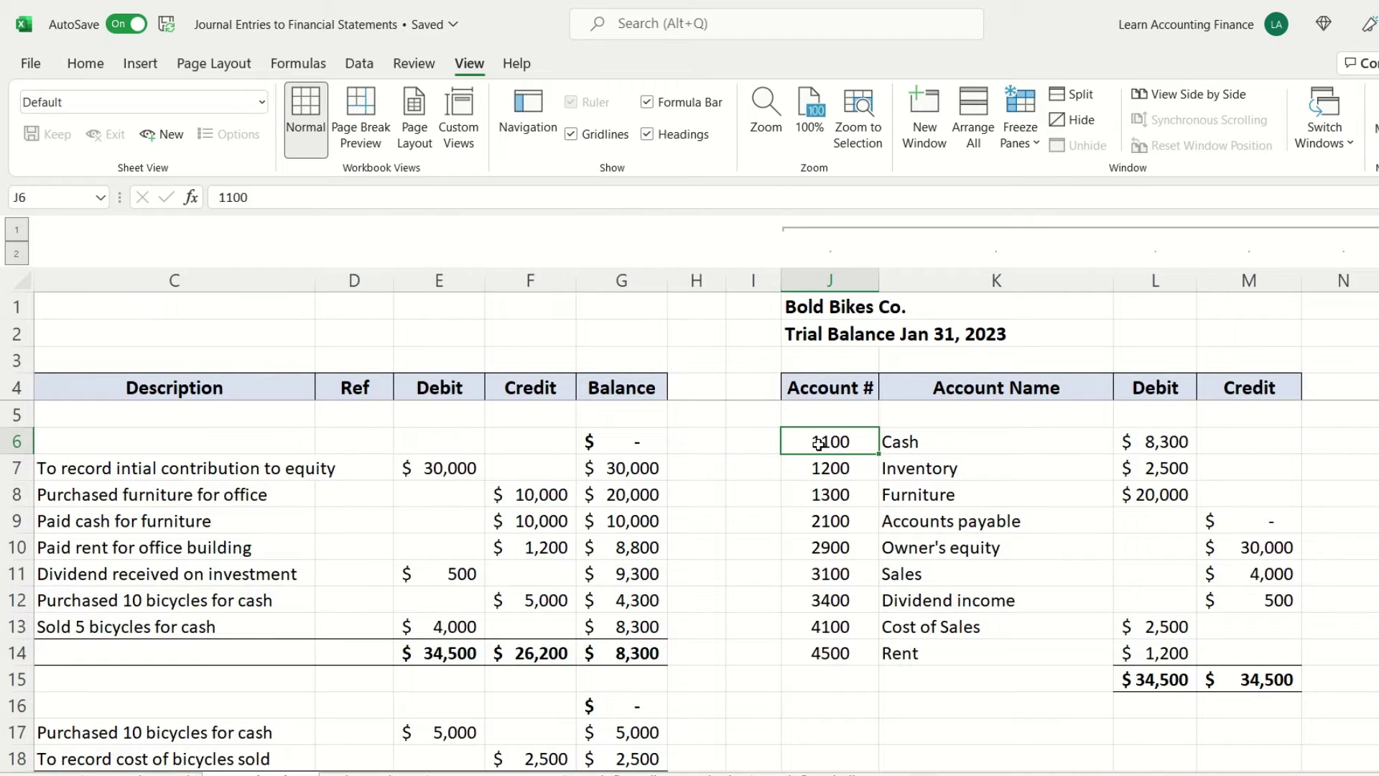
click(928, 445)
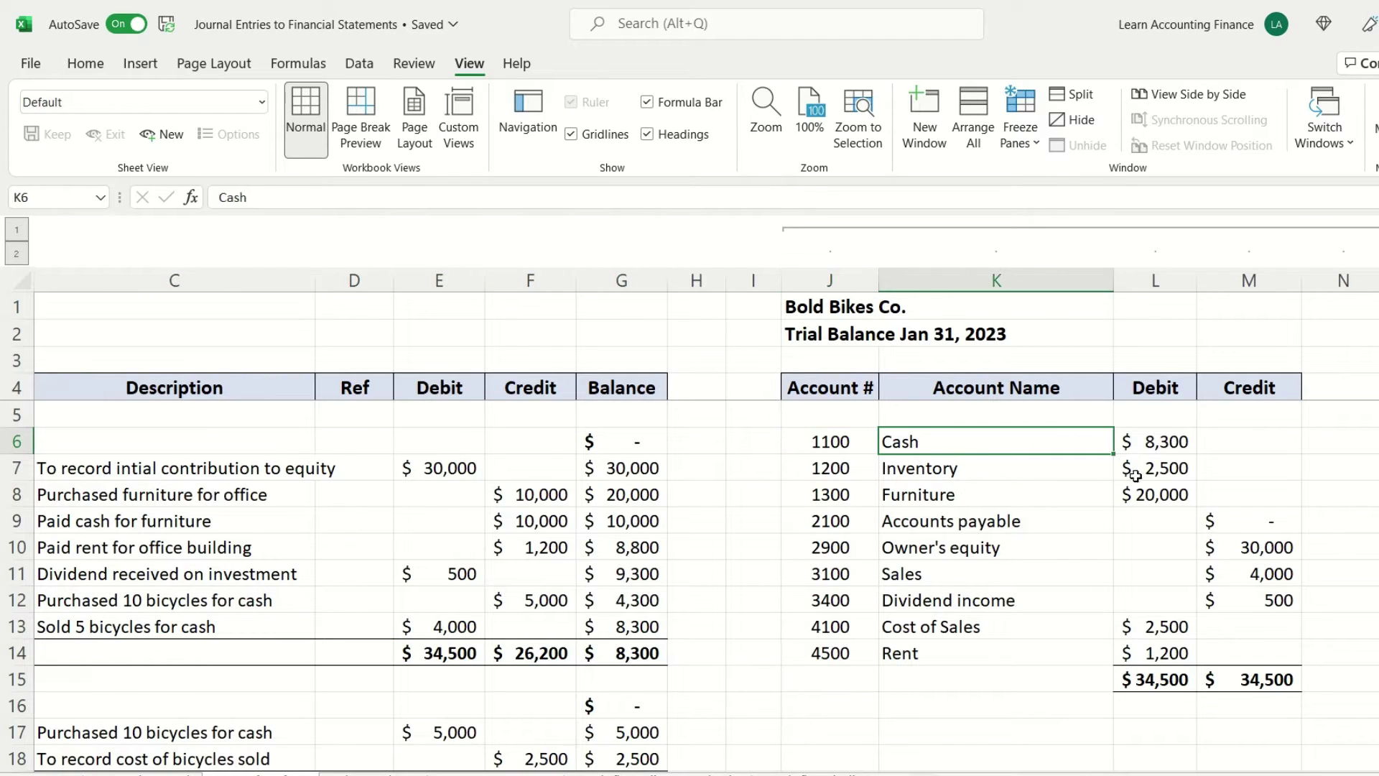
click(1152, 443)
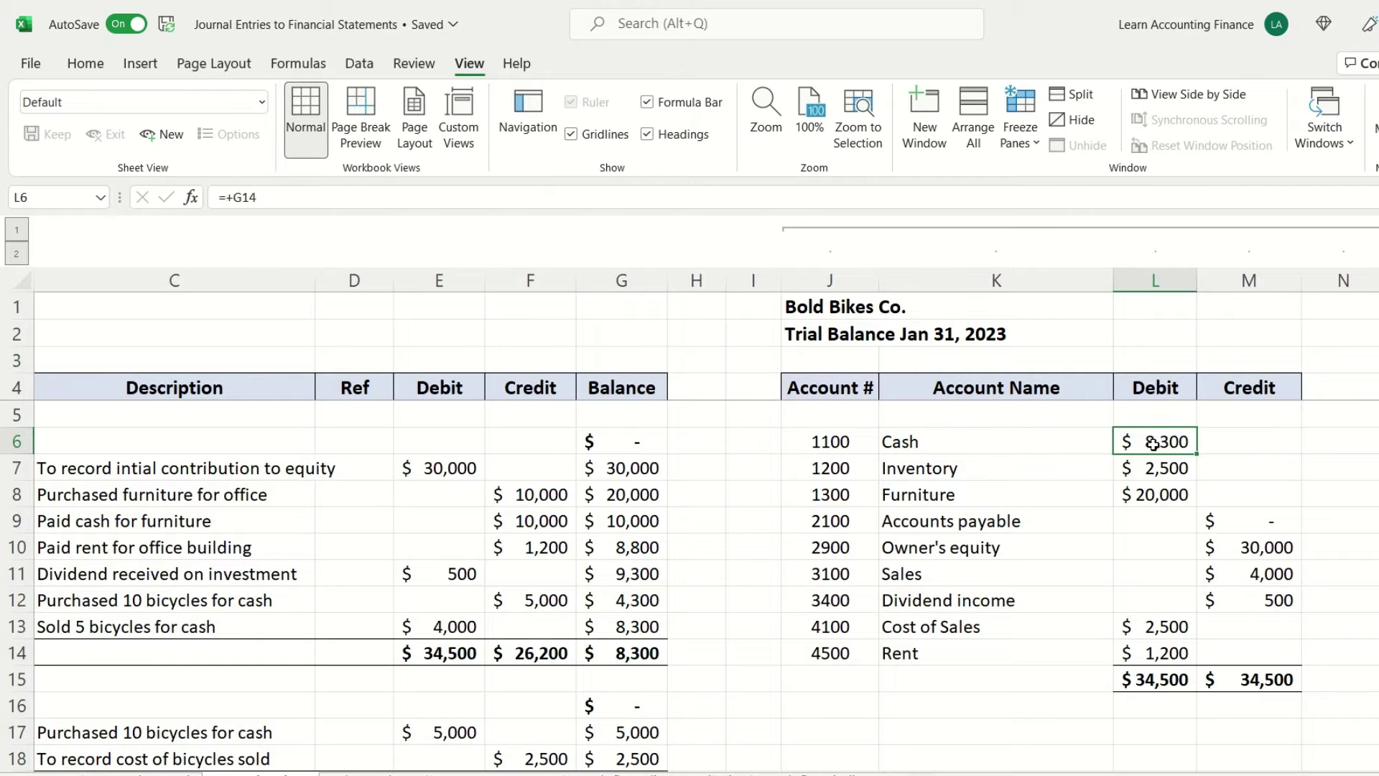
click(1253, 440)
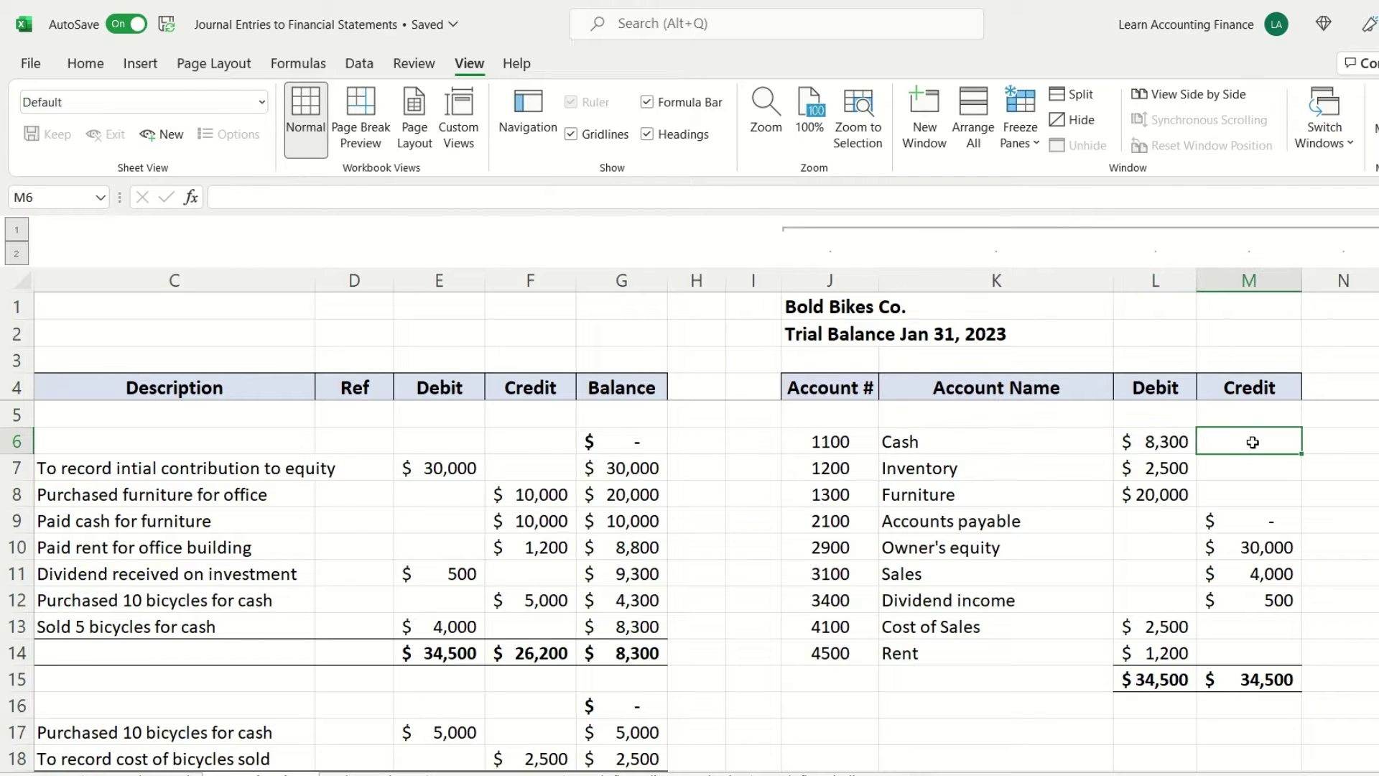
click(1163, 439)
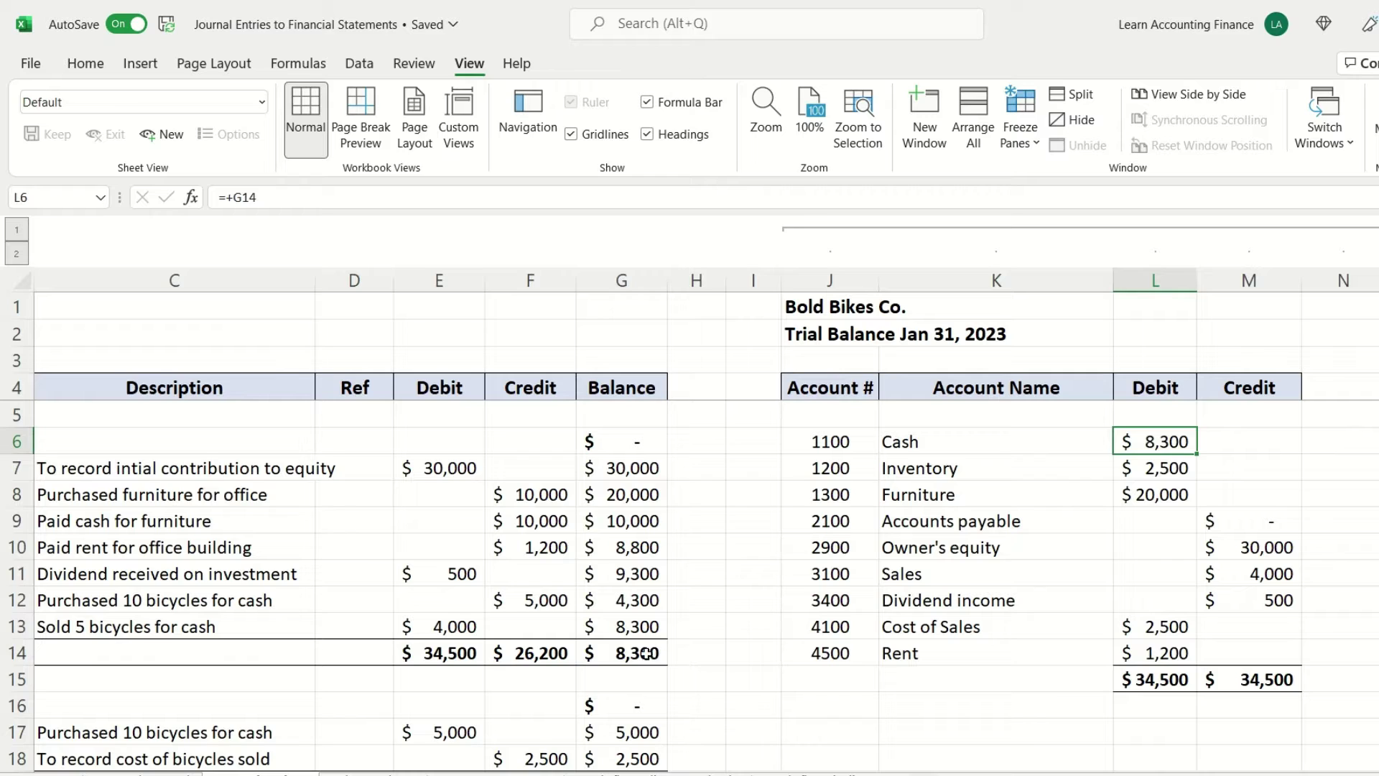
key(ctrl+bracketleft)
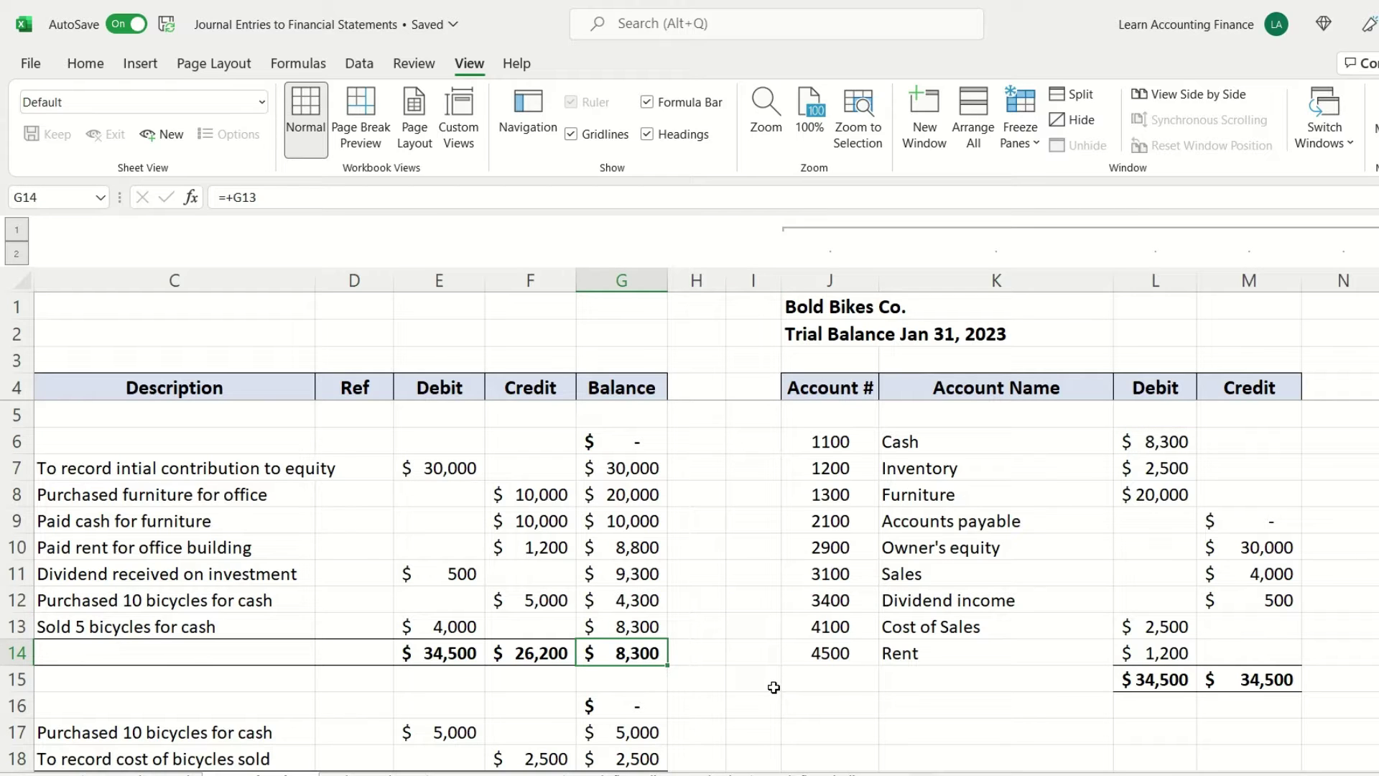
Step: Trace the Inventory debit to its ledger total, then review the trial balance debit and credit columns
click(1164, 468)
scroll(747, 673, down, 1)
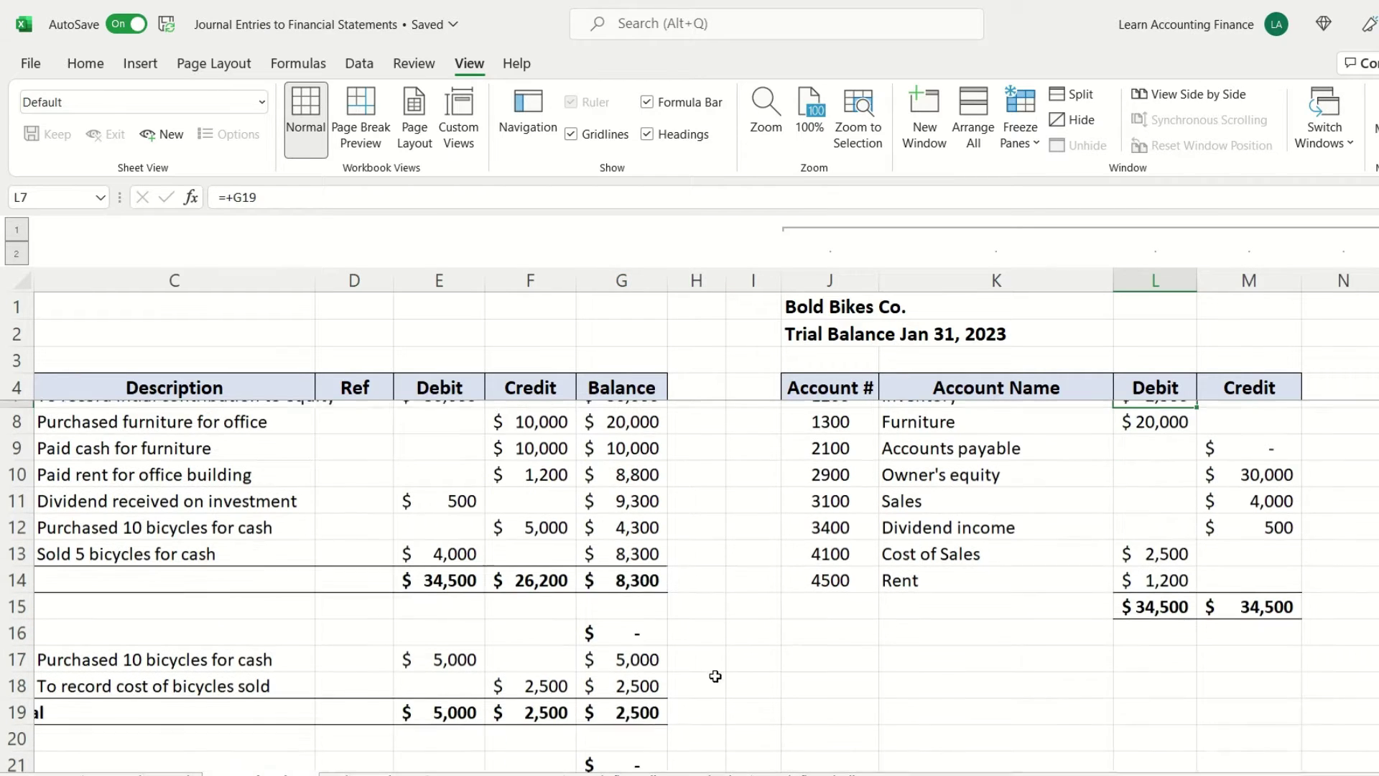
click(653, 698)
scroll(839, 691, up, 1)
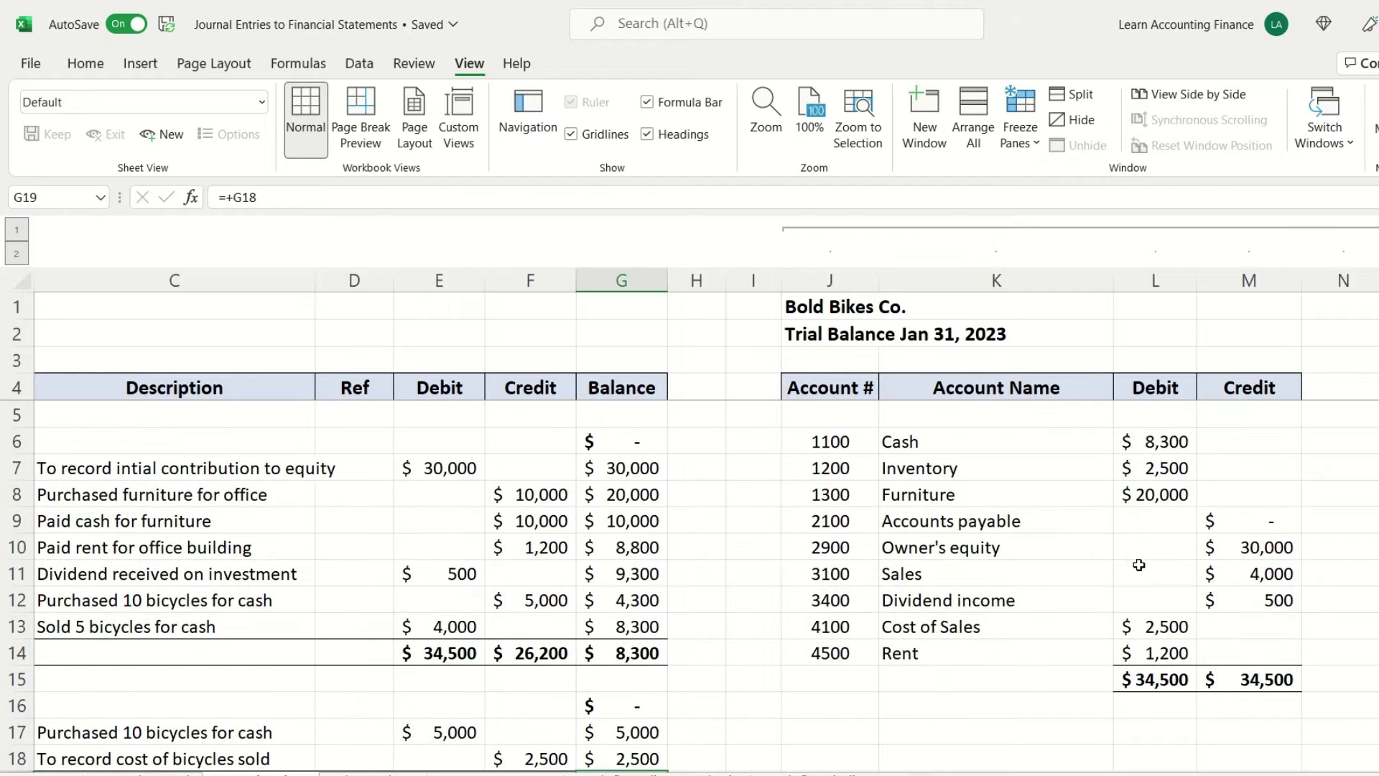
drag(1163, 439, 1155, 656)
drag(1238, 446, 1258, 647)
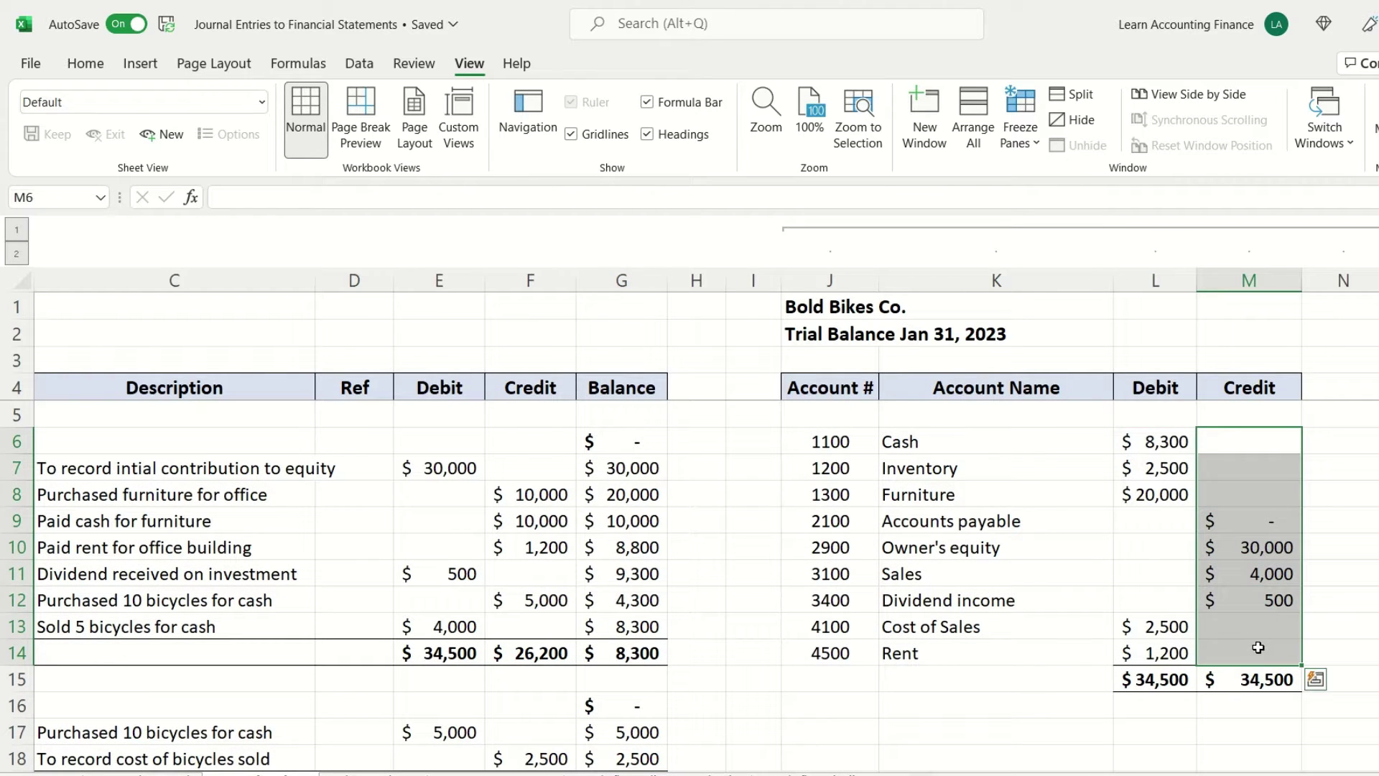
click(1126, 522)
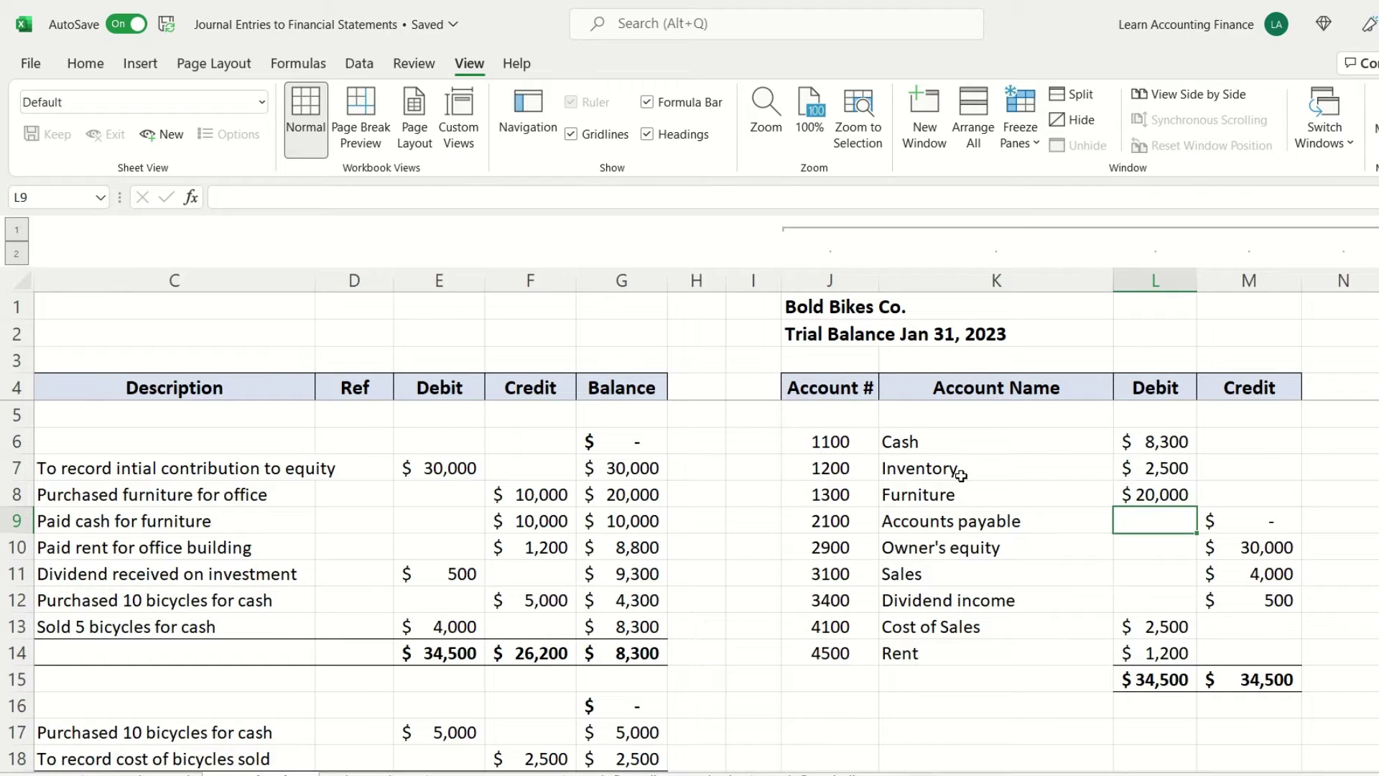
drag(931, 441, 1133, 491)
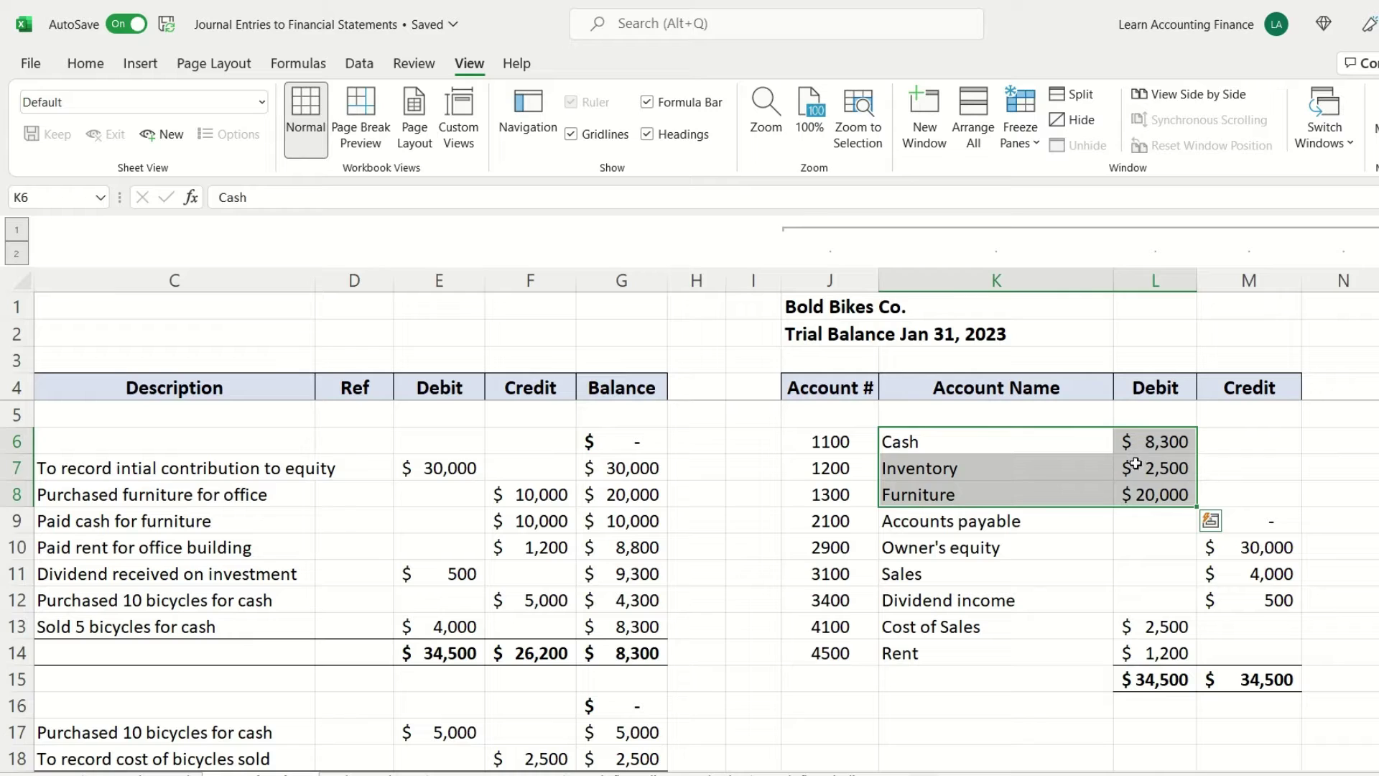
click(941, 522)
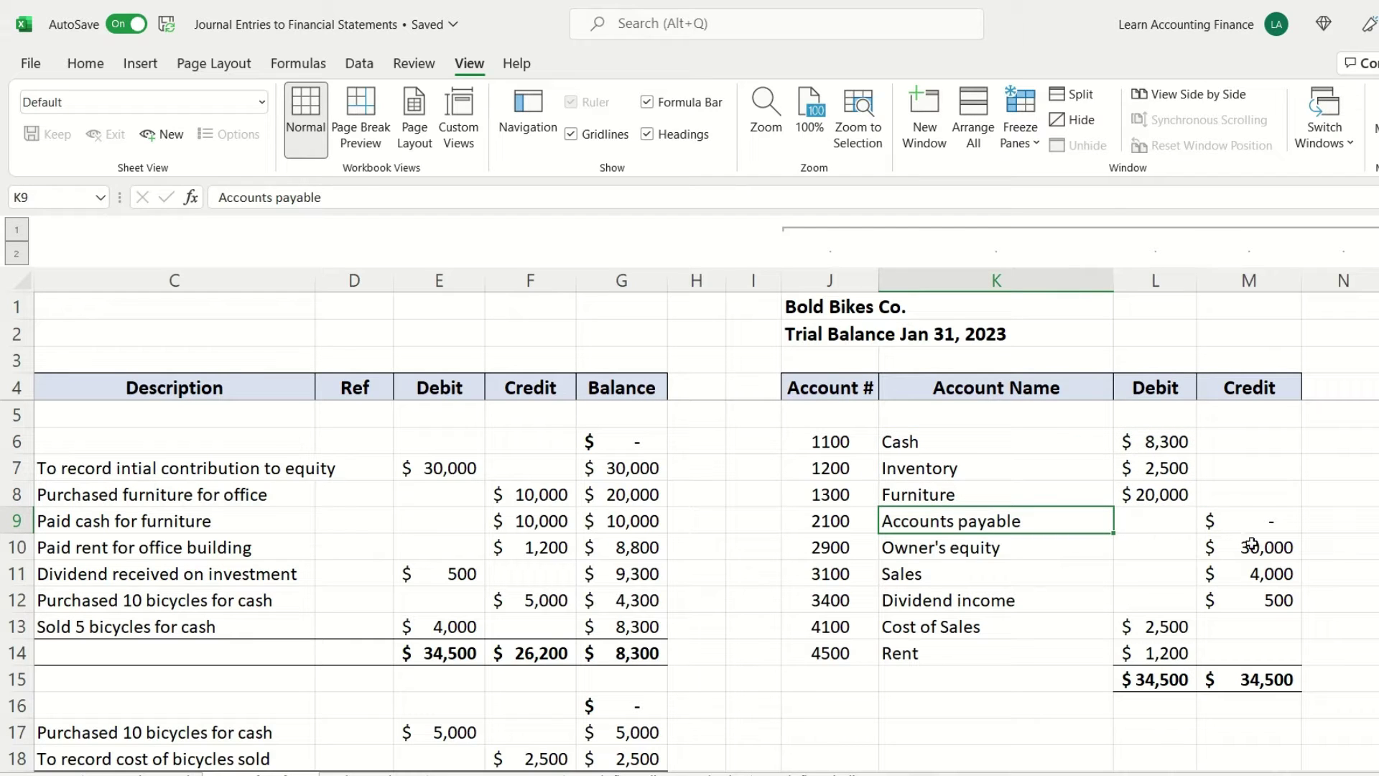
click(1275, 518)
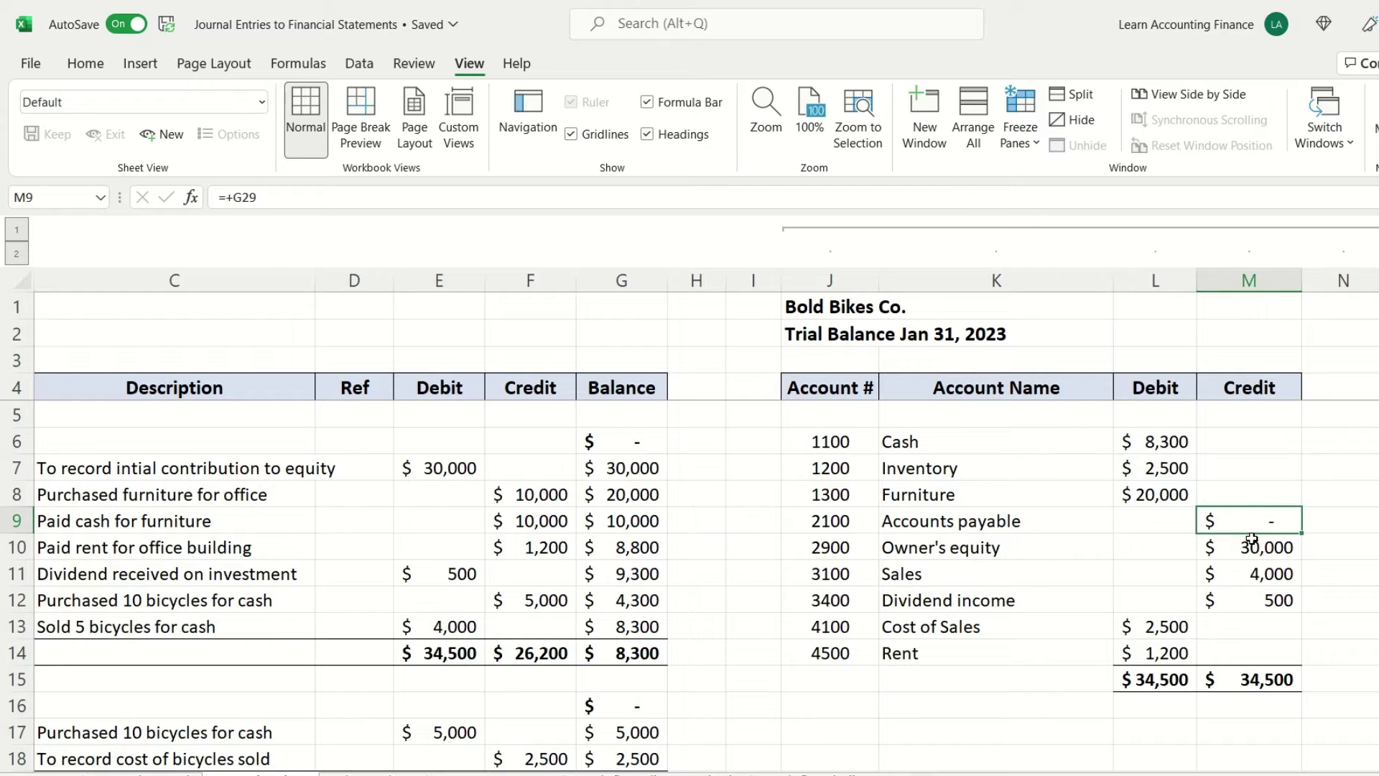
click(956, 554)
click(1254, 548)
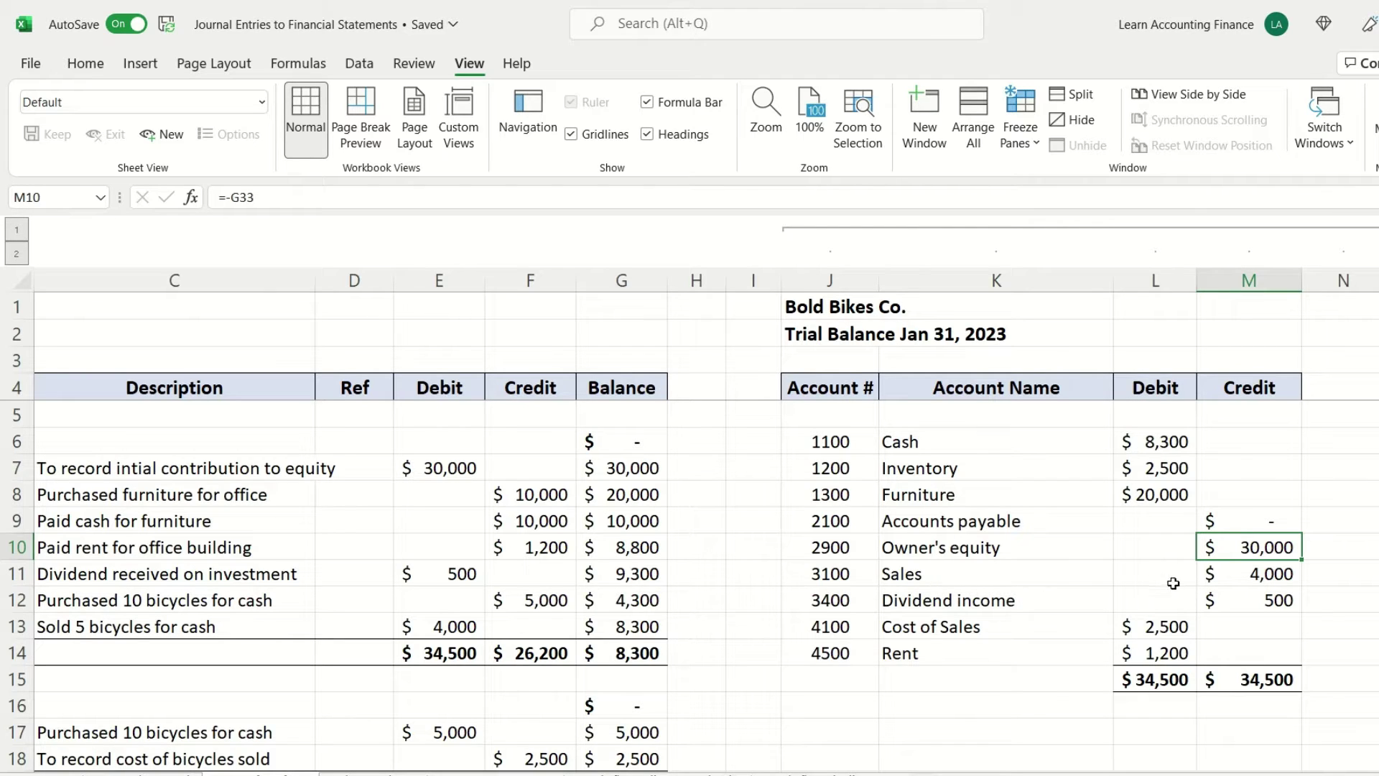
drag(1238, 574, 1239, 596)
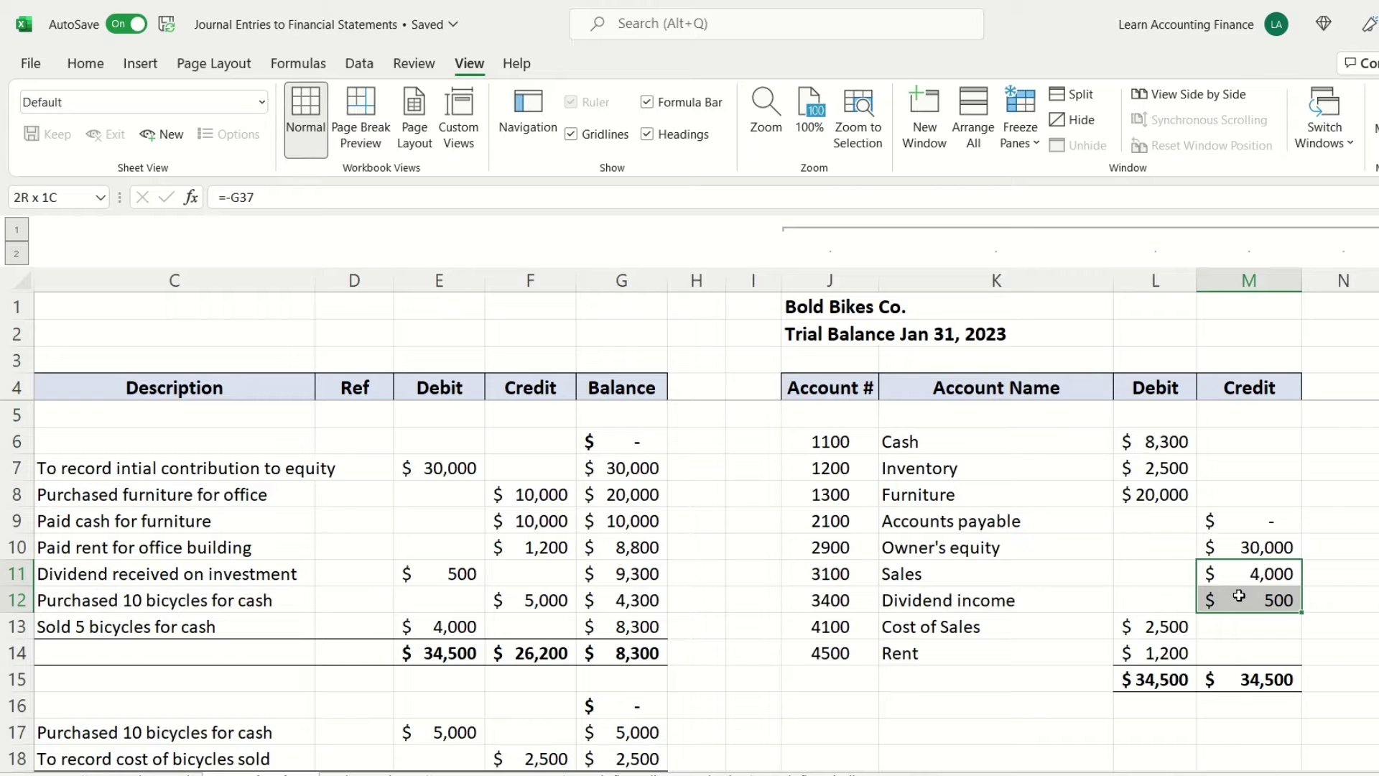
drag(1129, 627, 1131, 654)
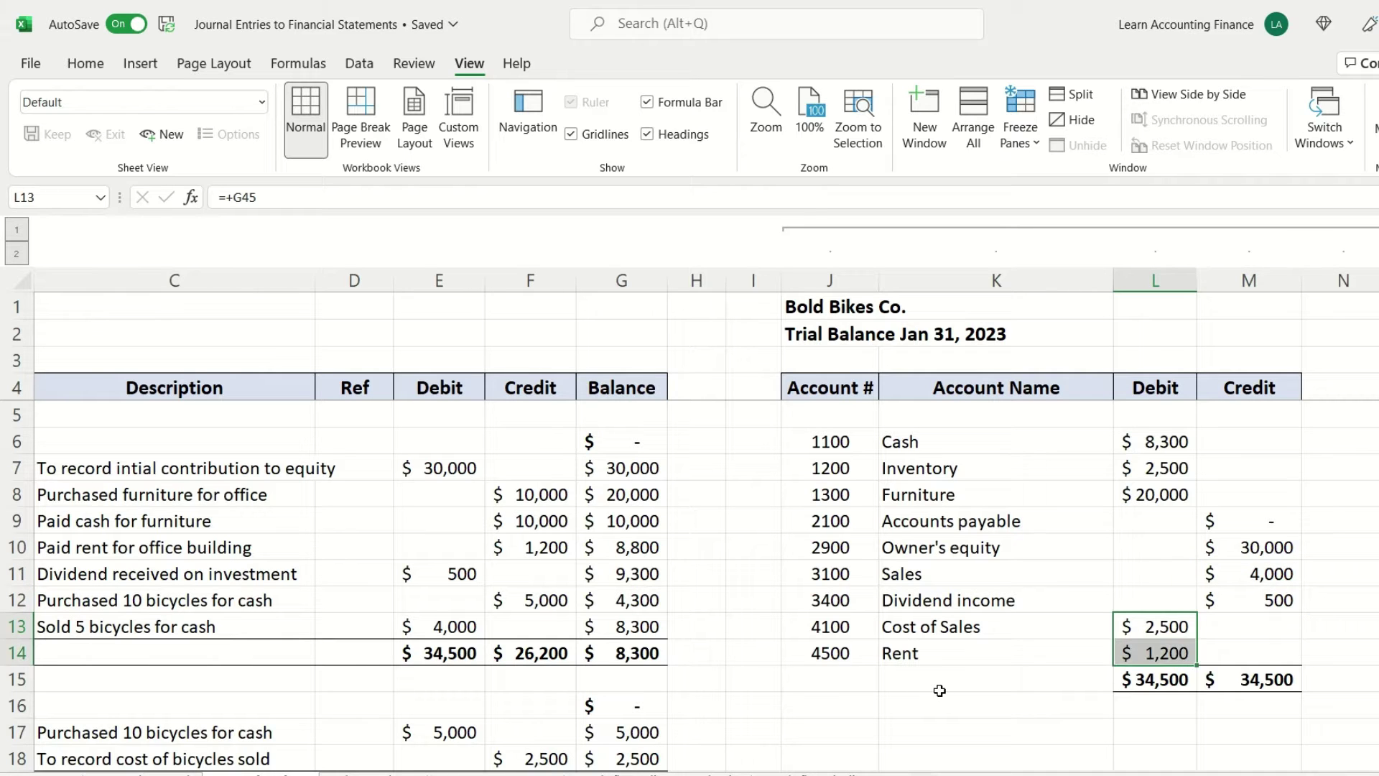
scroll(1012, 694, down, 1)
scroll(1206, 678, up, 1)
click(1265, 679)
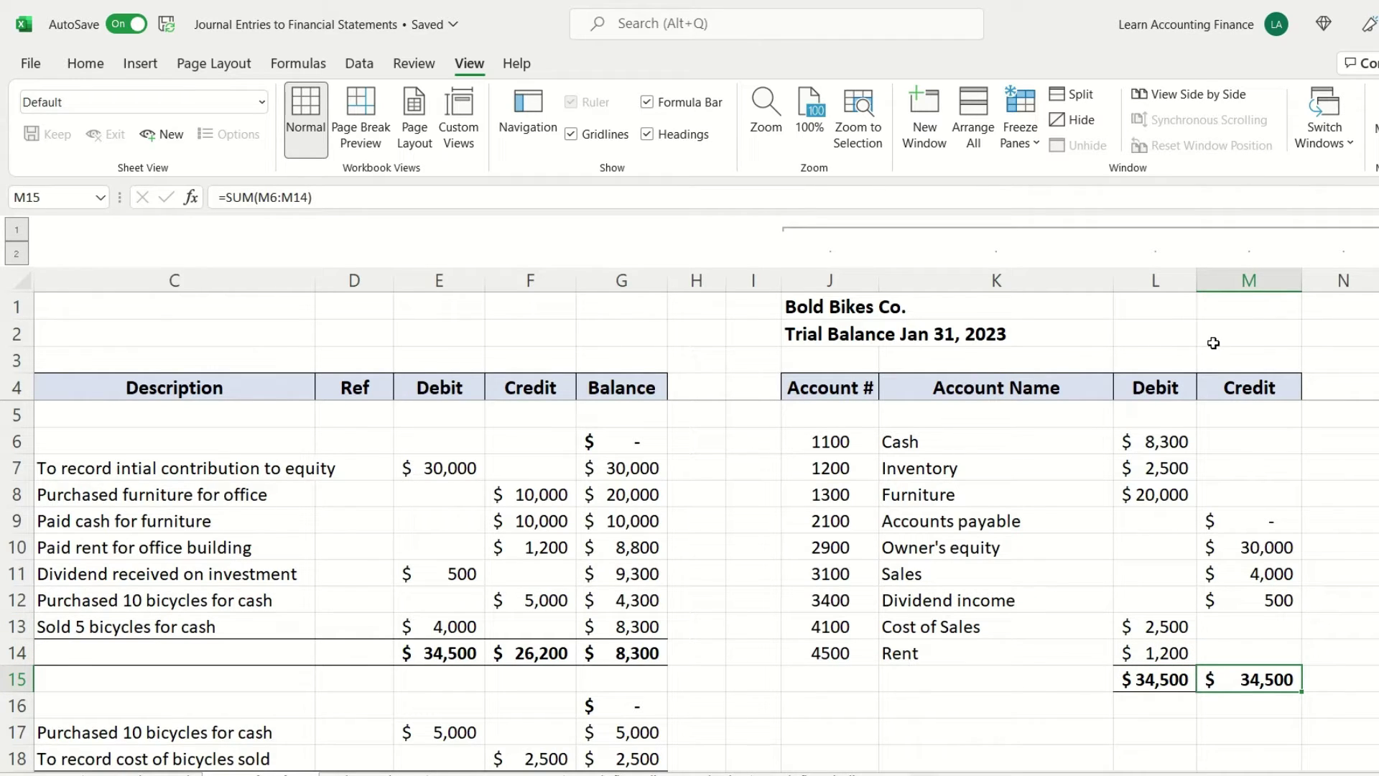
click(1158, 441)
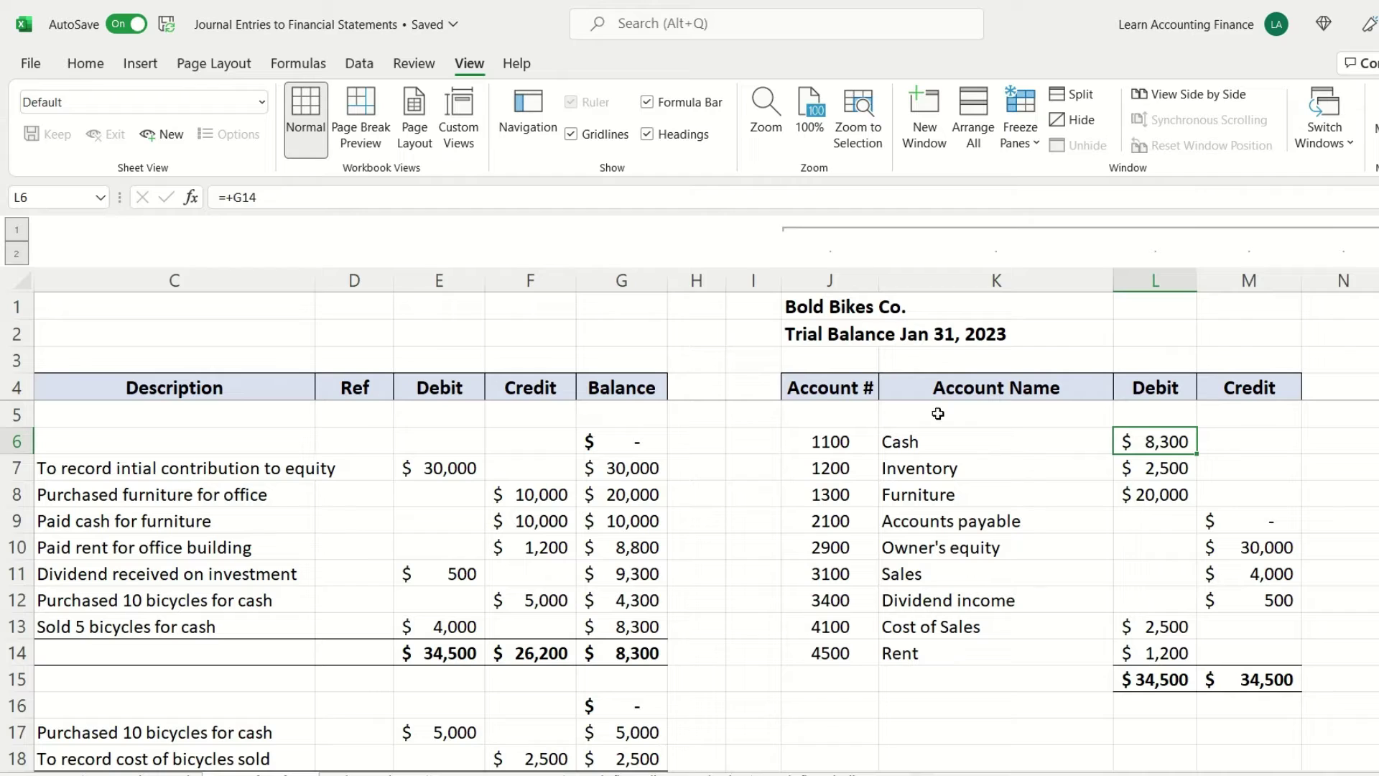
Step: Review the Jan 31, 2023 trial balance table, then check the Cash ledger entries and Cash Total formula
click(824, 338)
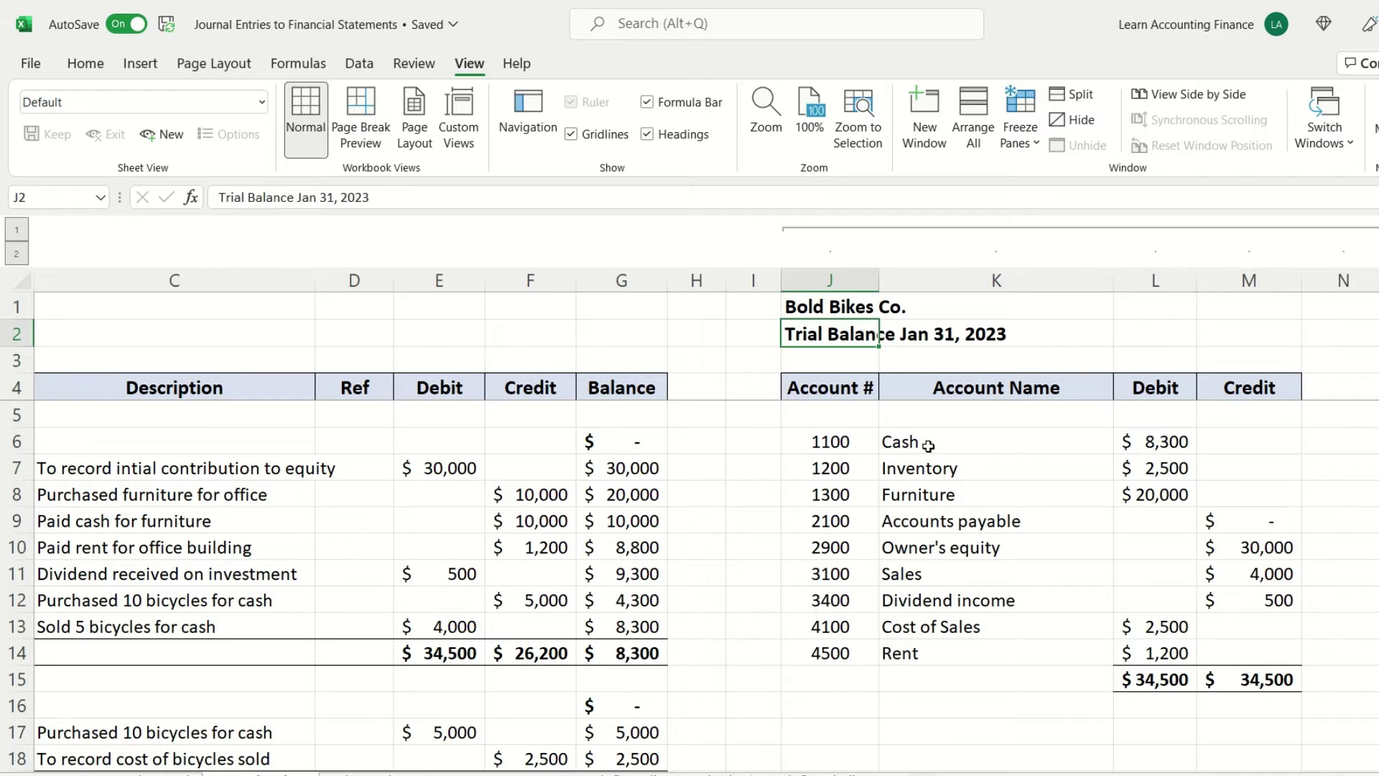
drag(859, 442, 1286, 679)
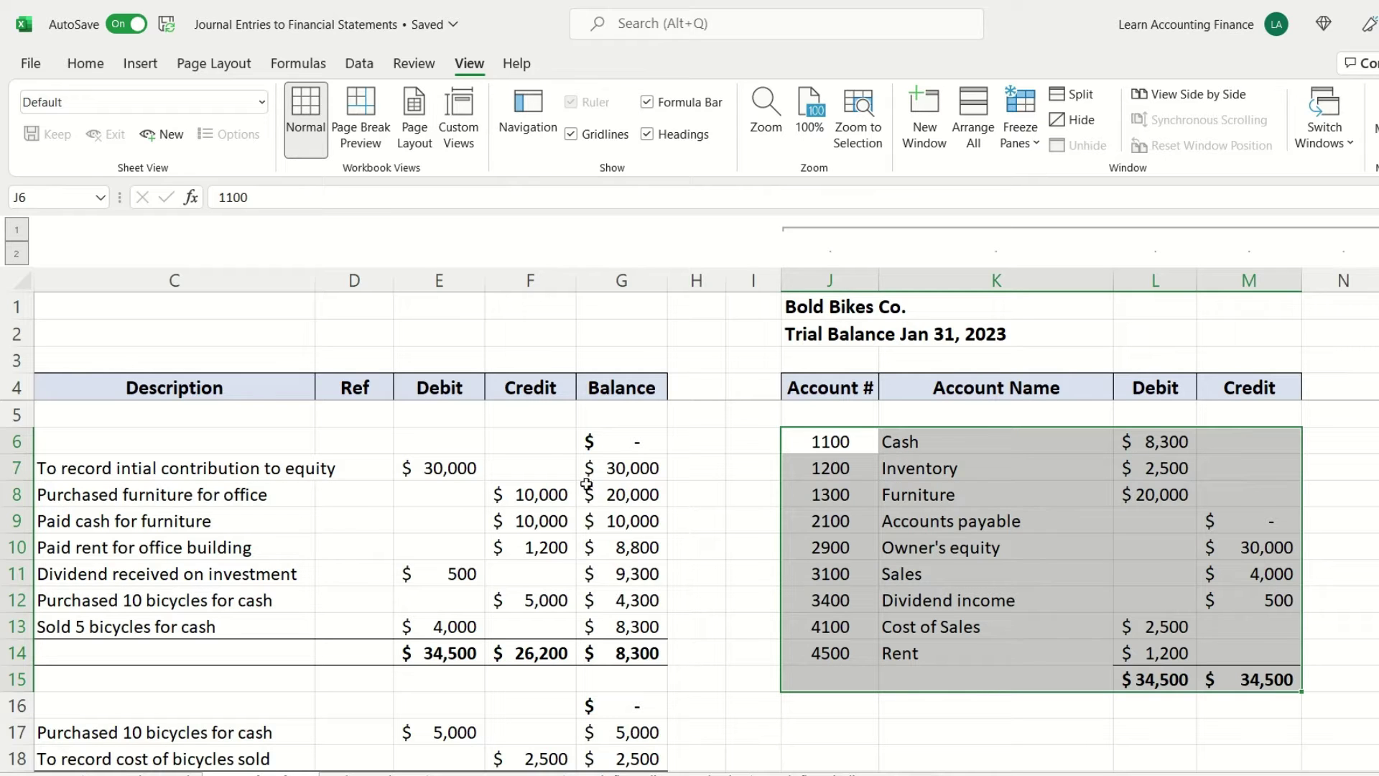
scroll(491, 671, left, 2)
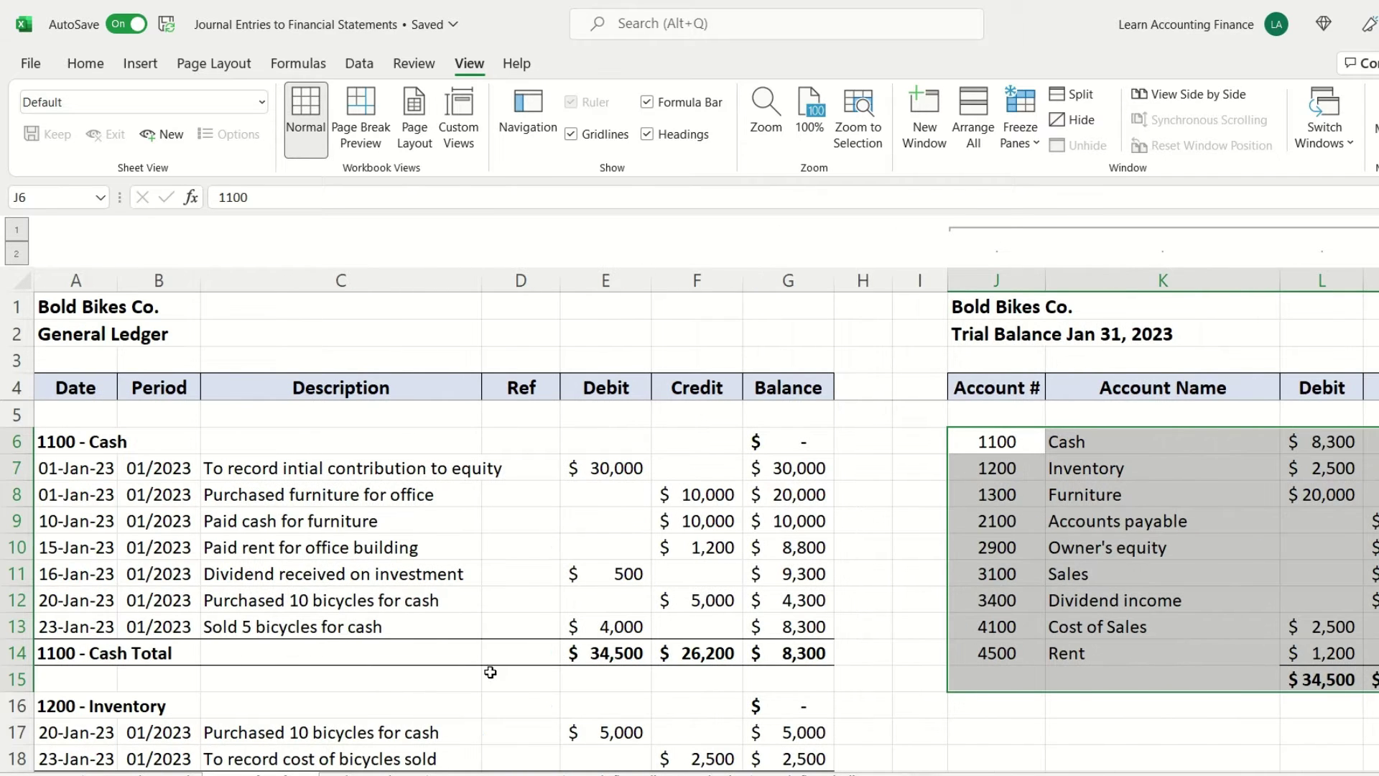
drag(101, 468, 817, 658)
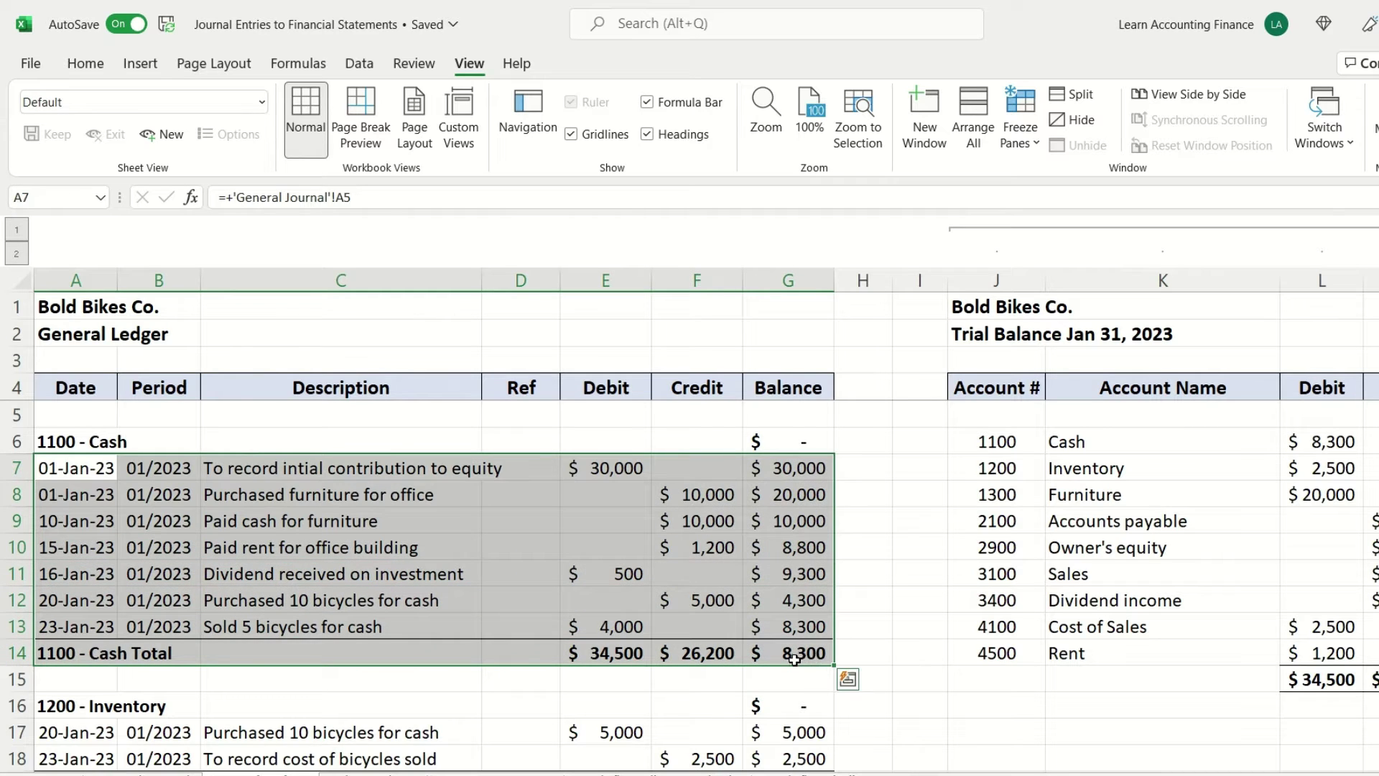
click(817, 656)
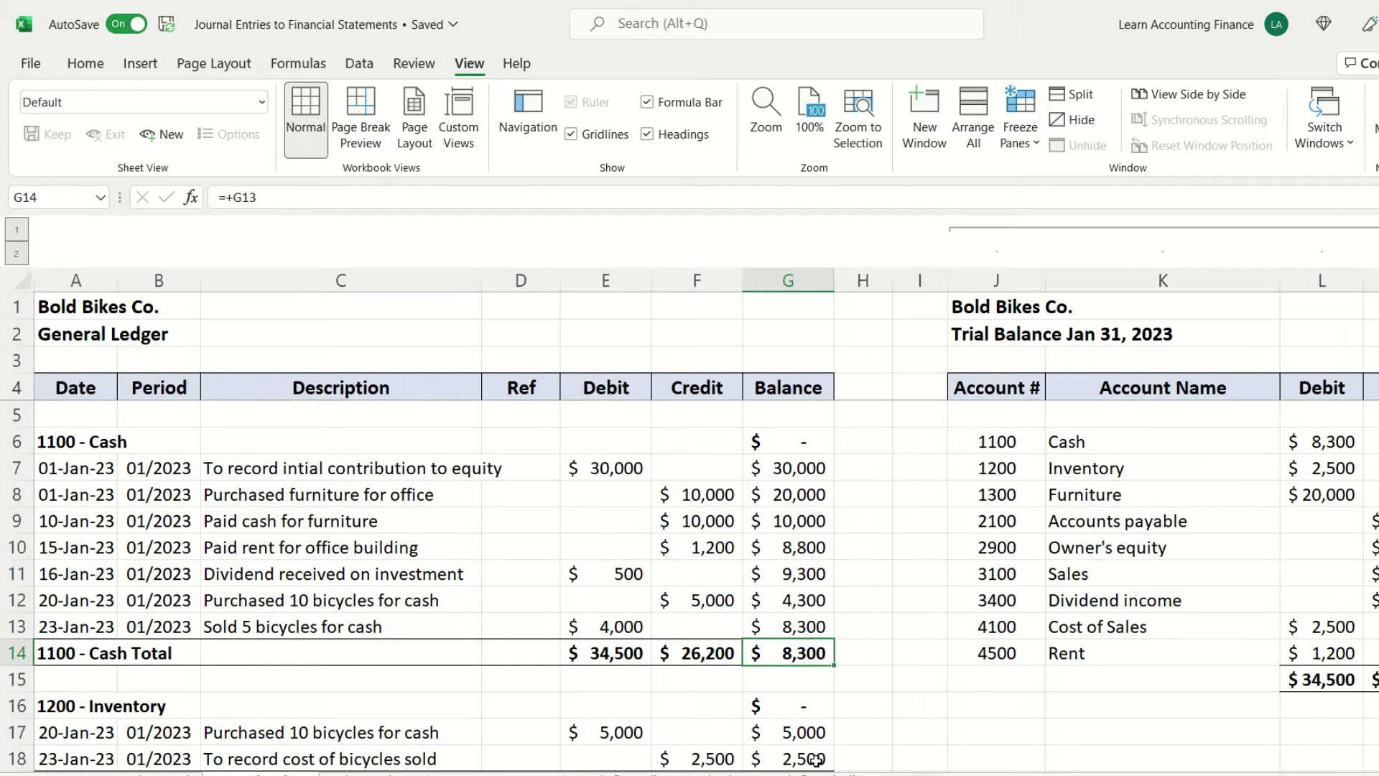
Step: Scroll right to view the trial balance beside the Jan 31, 2023 balance sheet
scroll(1037, 649, right, 2)
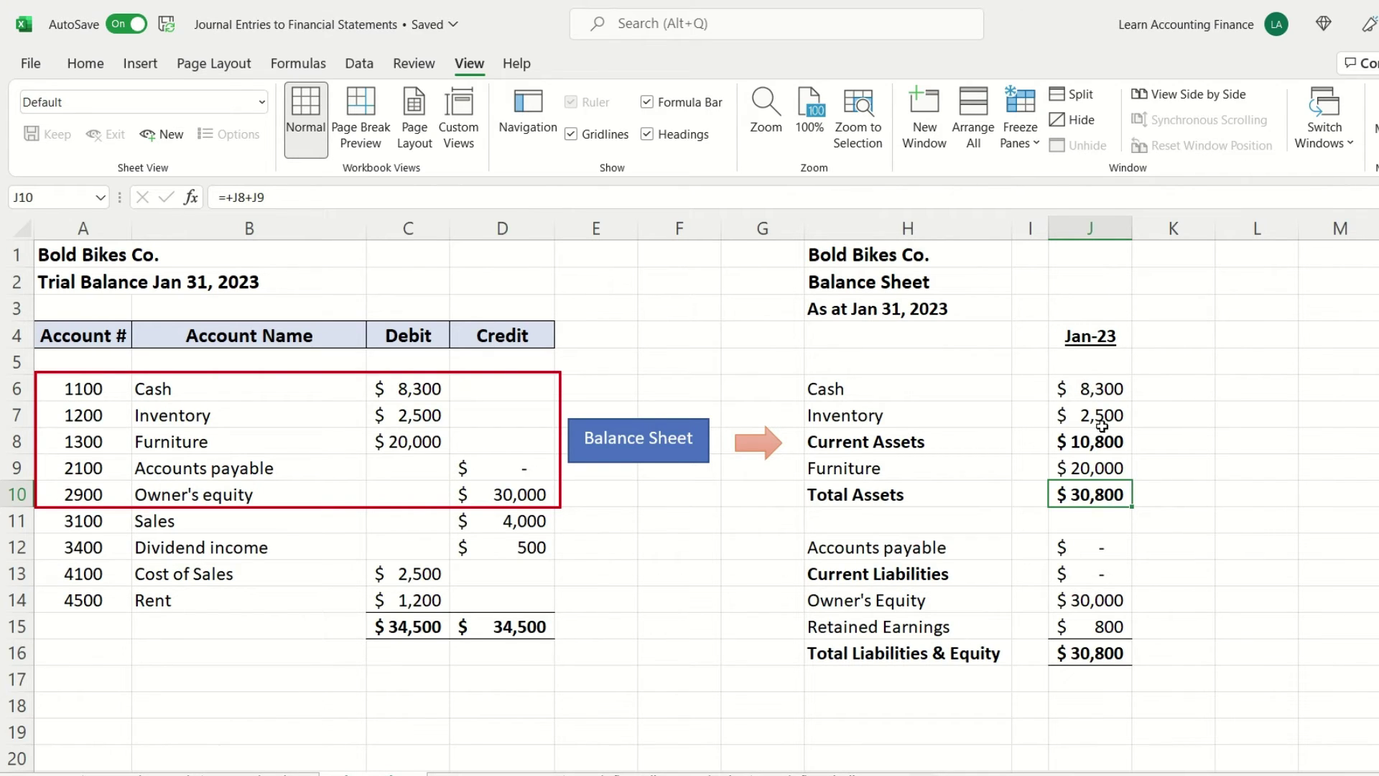
click(1113, 392)
click(1109, 415)
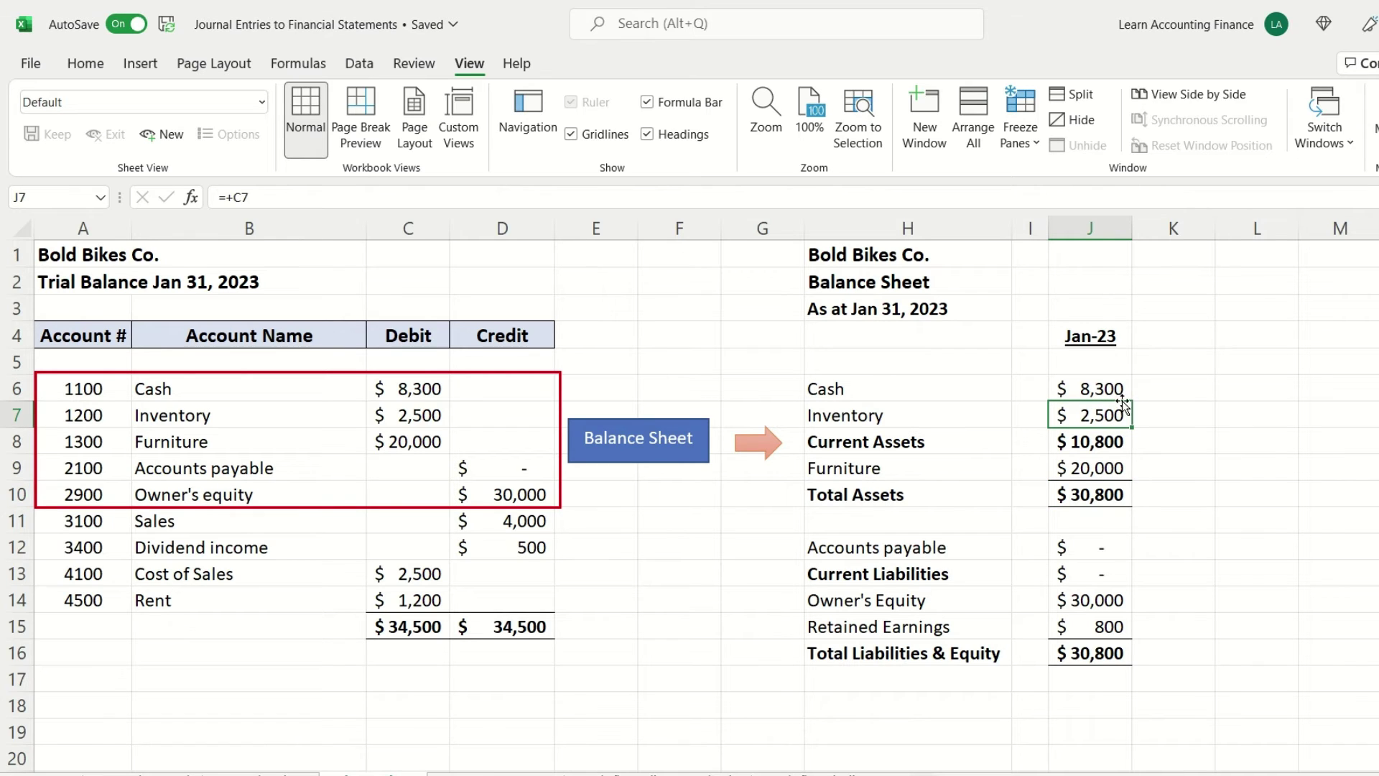
click(1111, 388)
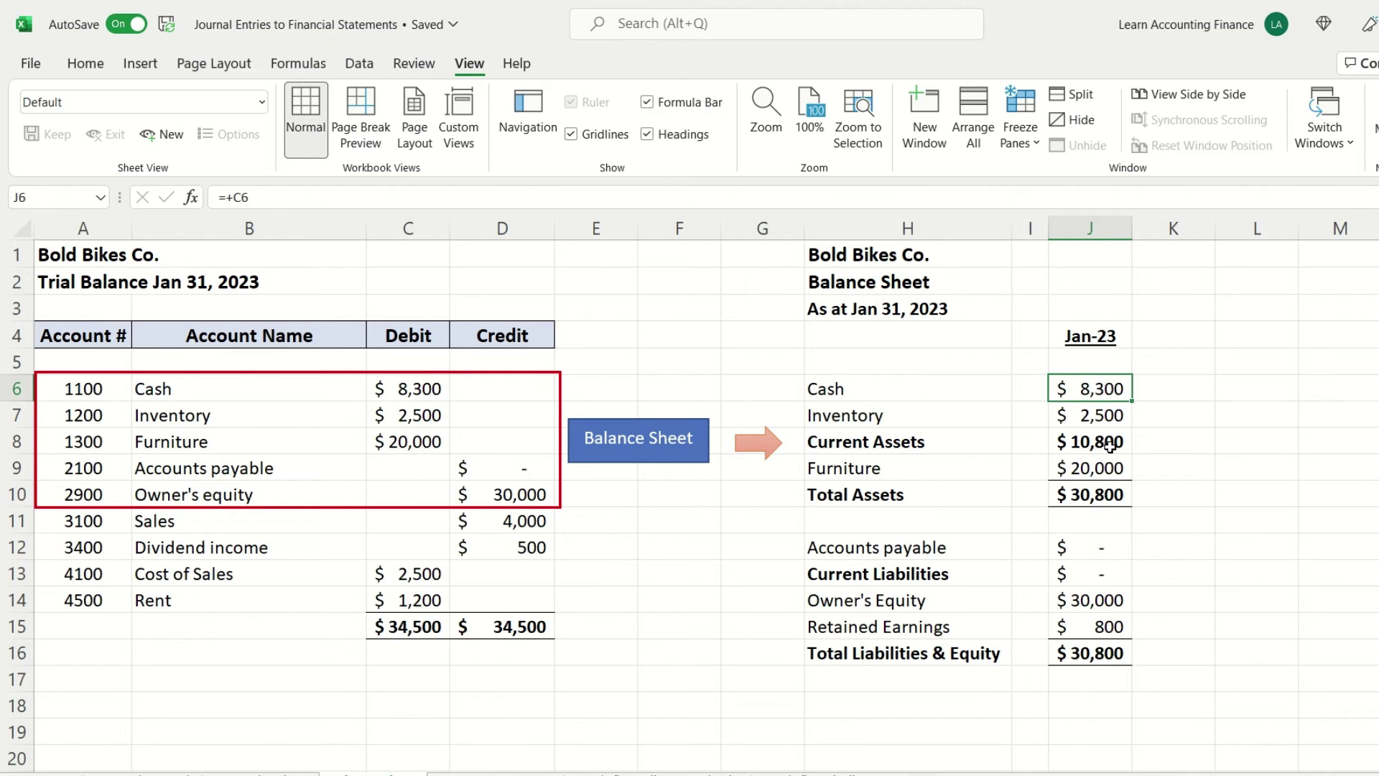
click(402, 388)
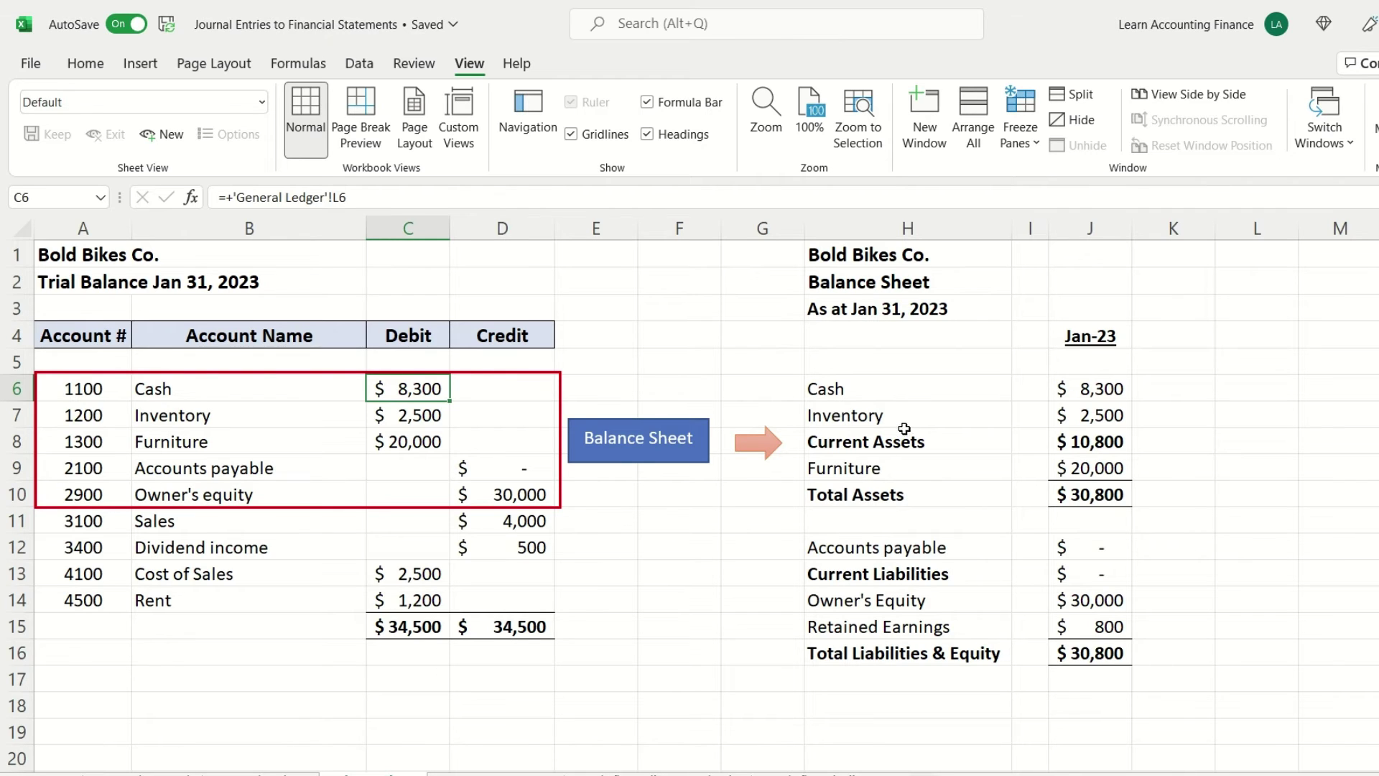
click(1084, 422)
click(403, 417)
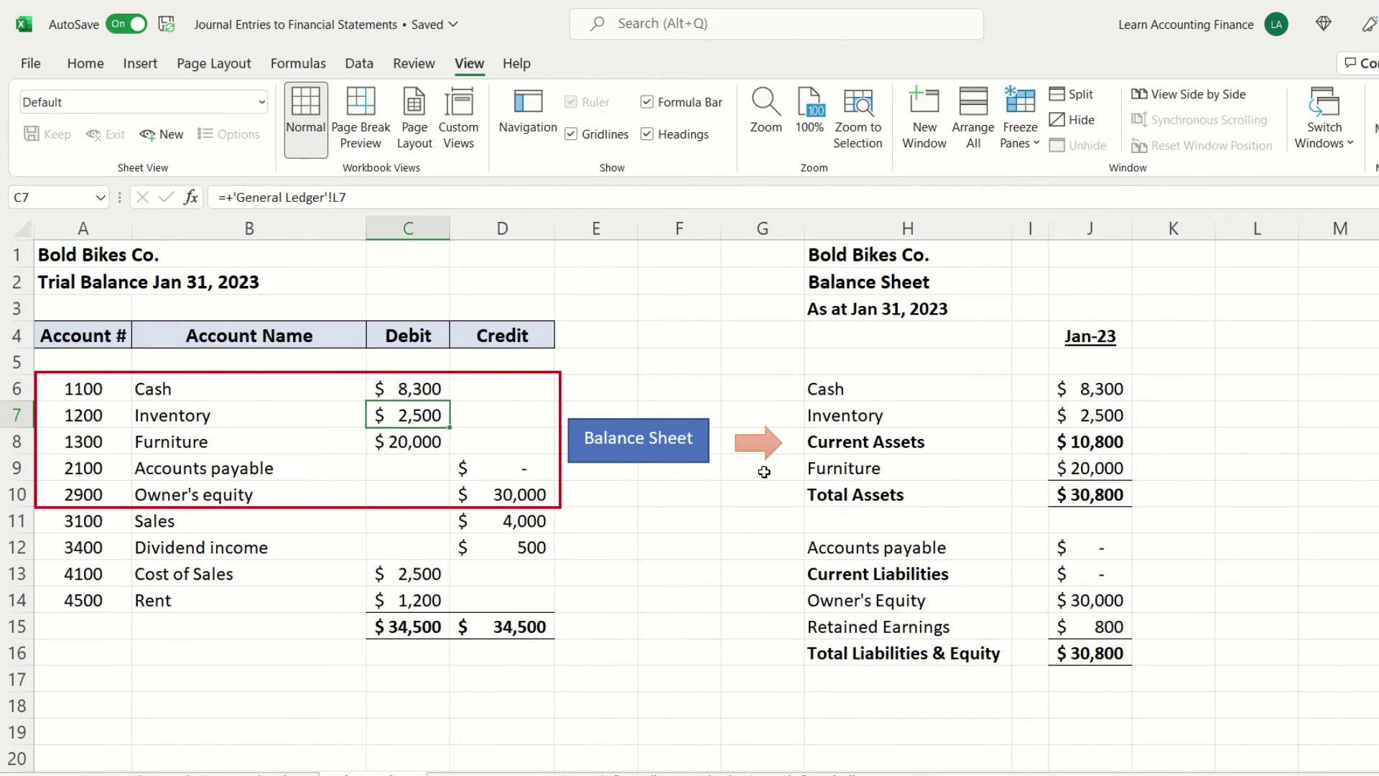
click(1058, 444)
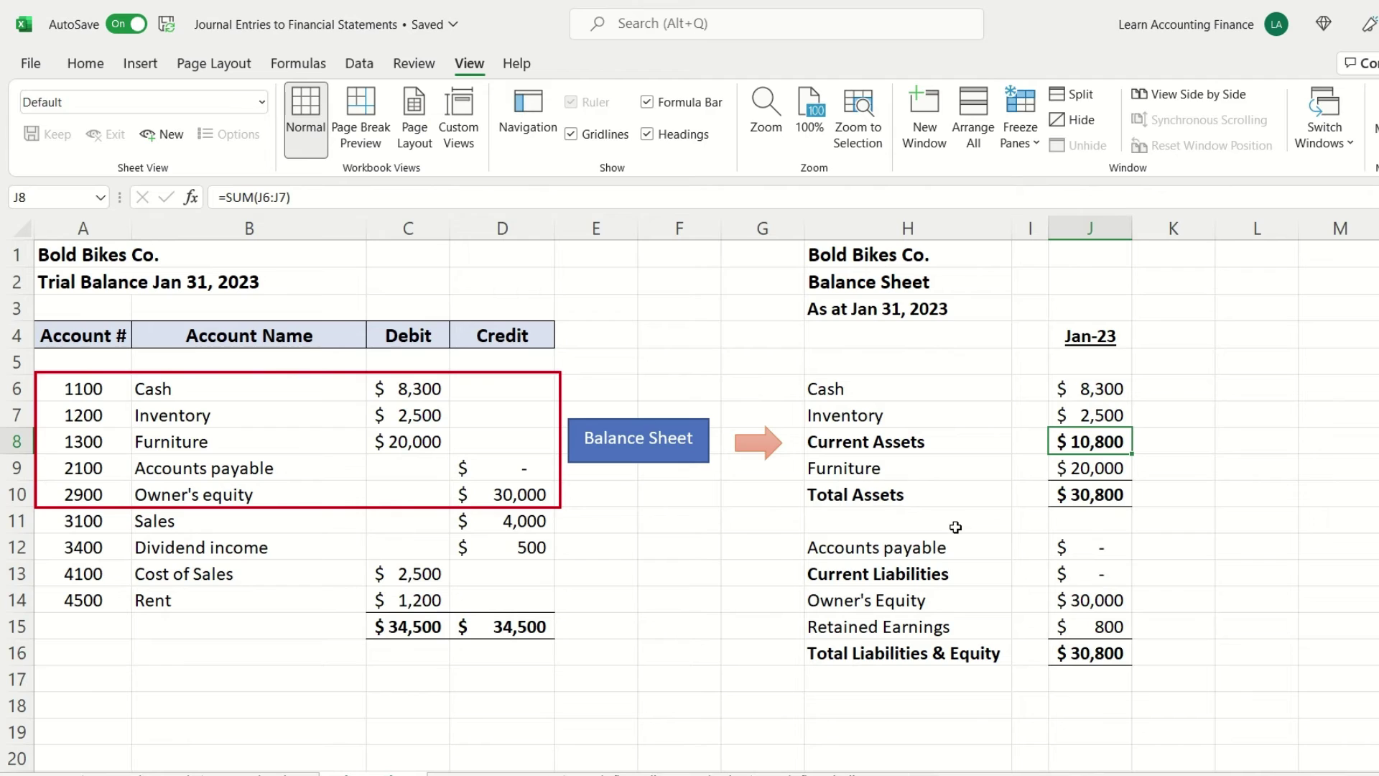
click(856, 469)
click(1088, 474)
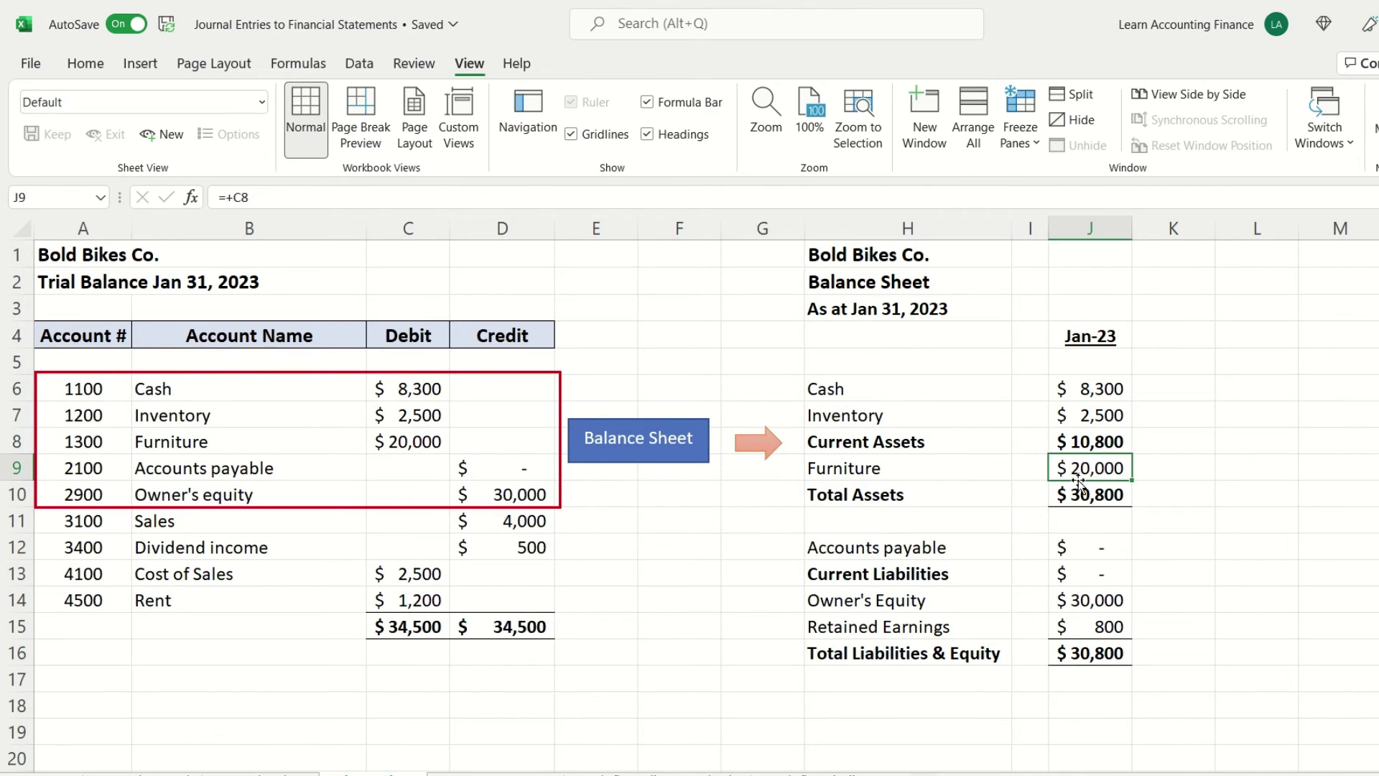
click(413, 443)
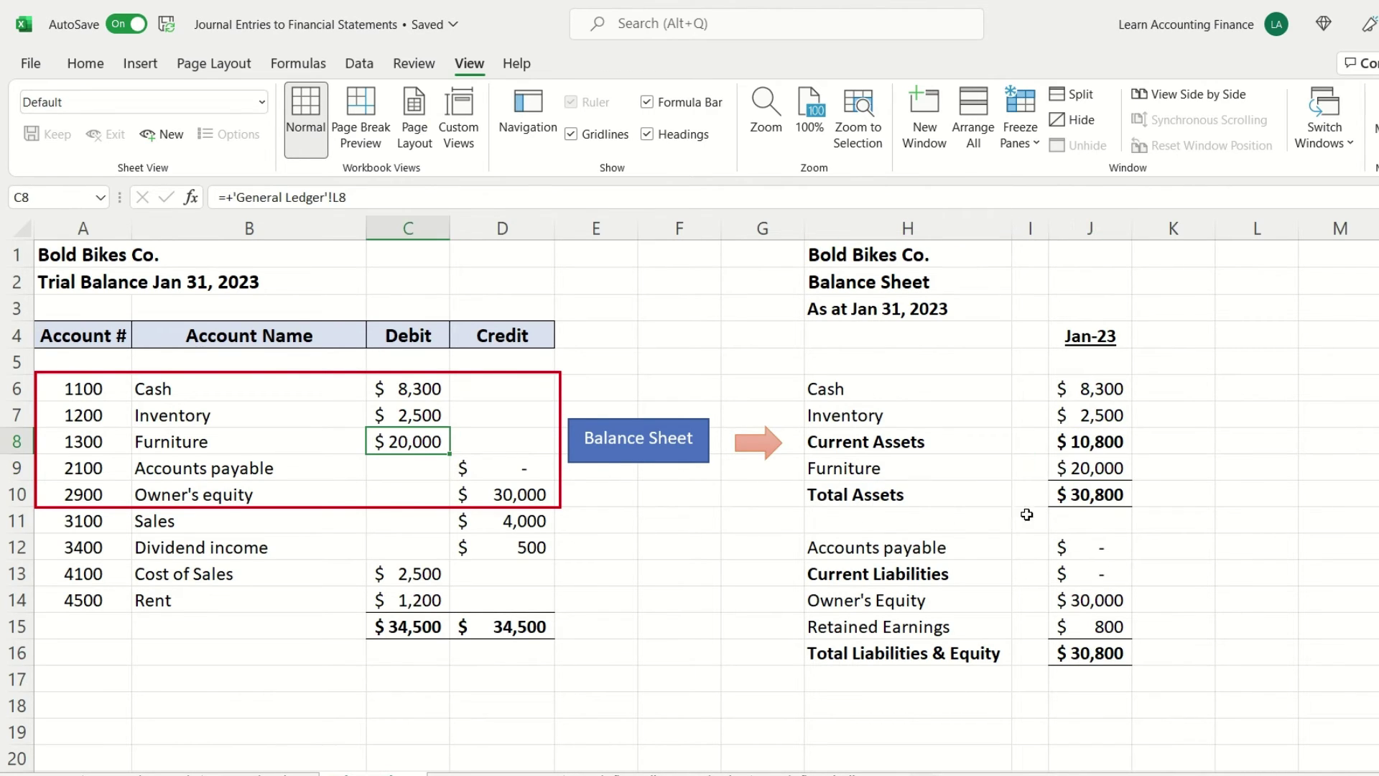
click(872, 493)
click(1092, 499)
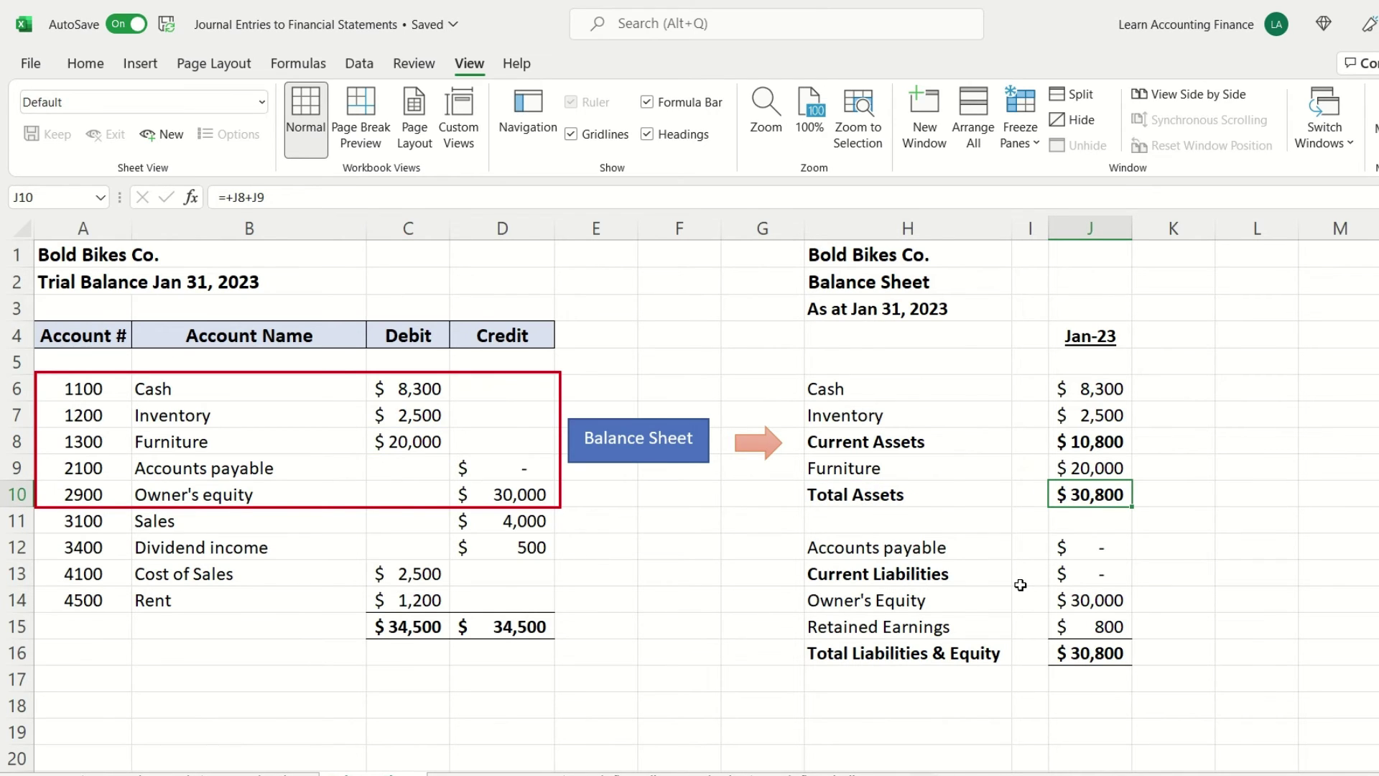
click(904, 547)
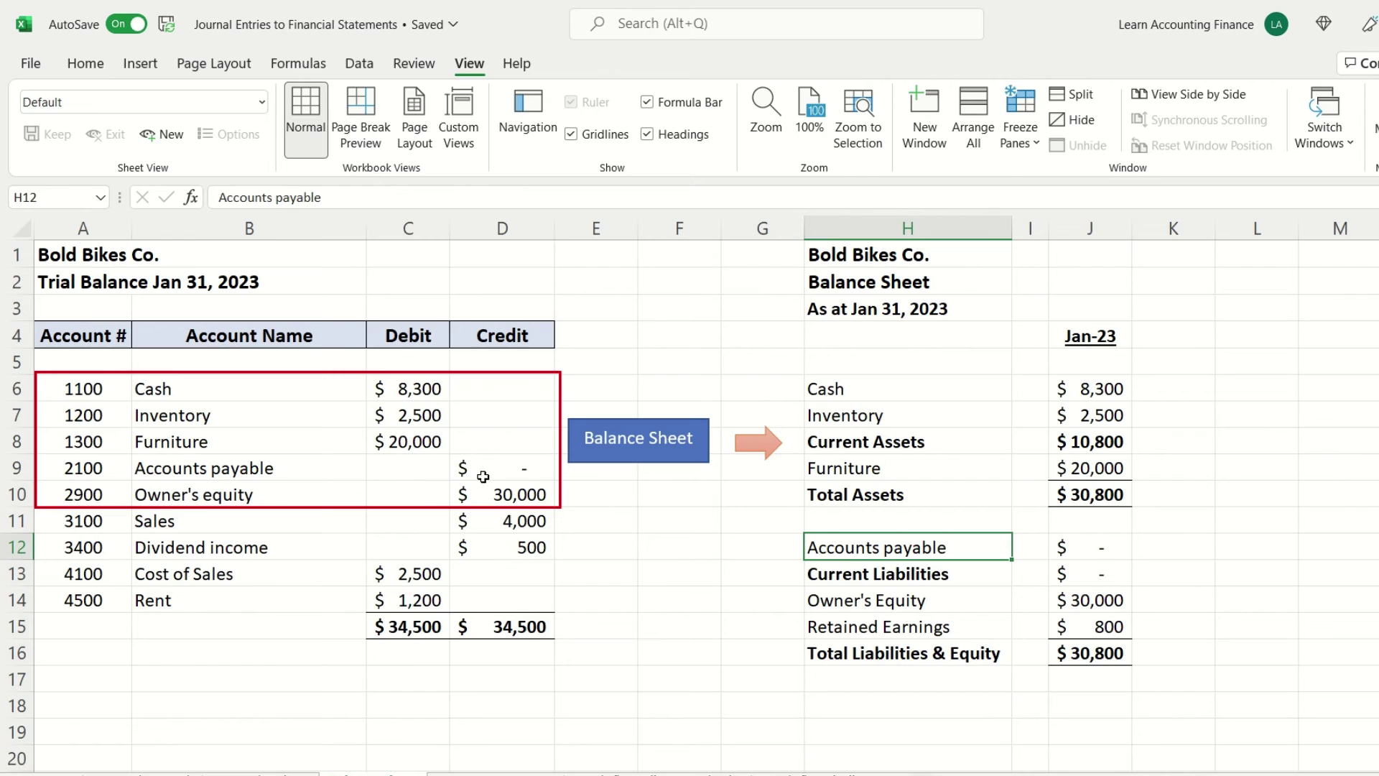
click(505, 468)
click(1009, 579)
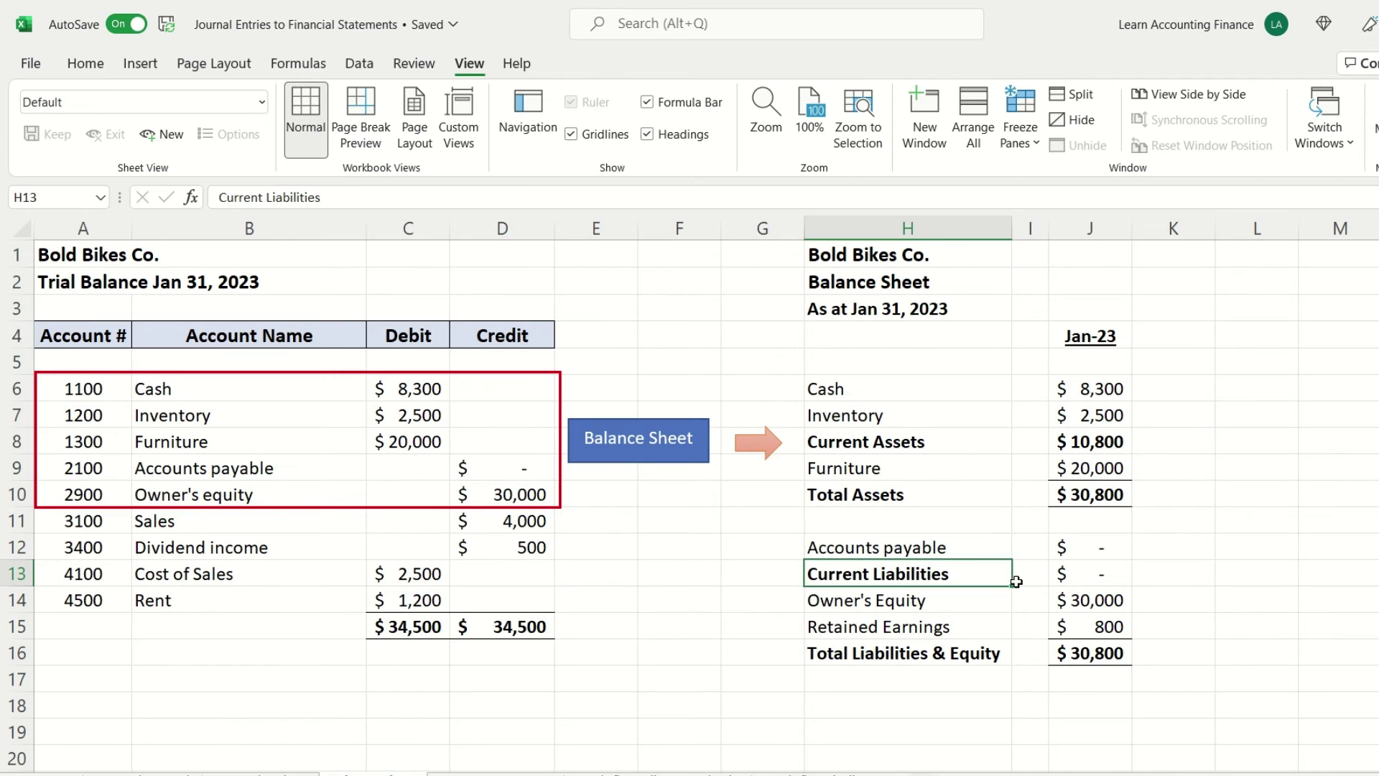
click(1059, 579)
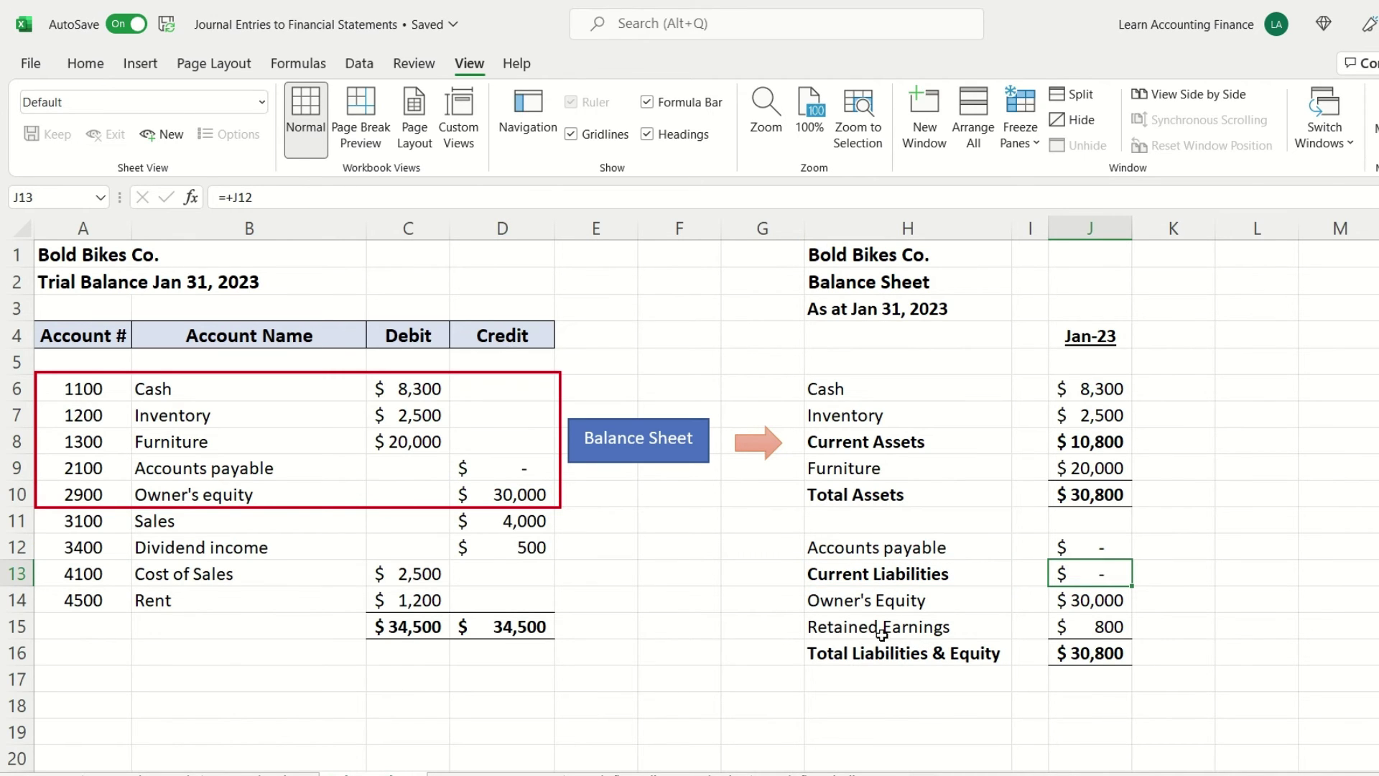
click(832, 606)
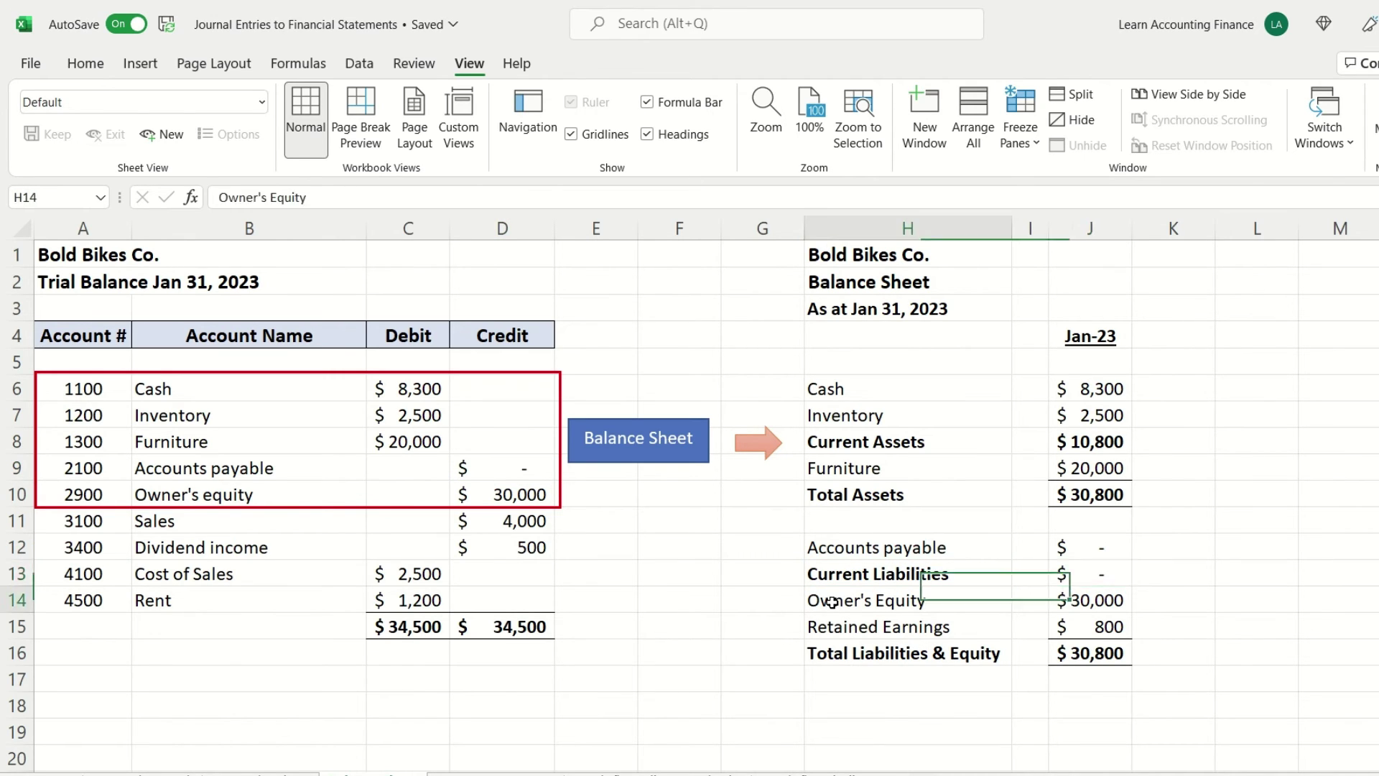
click(1069, 605)
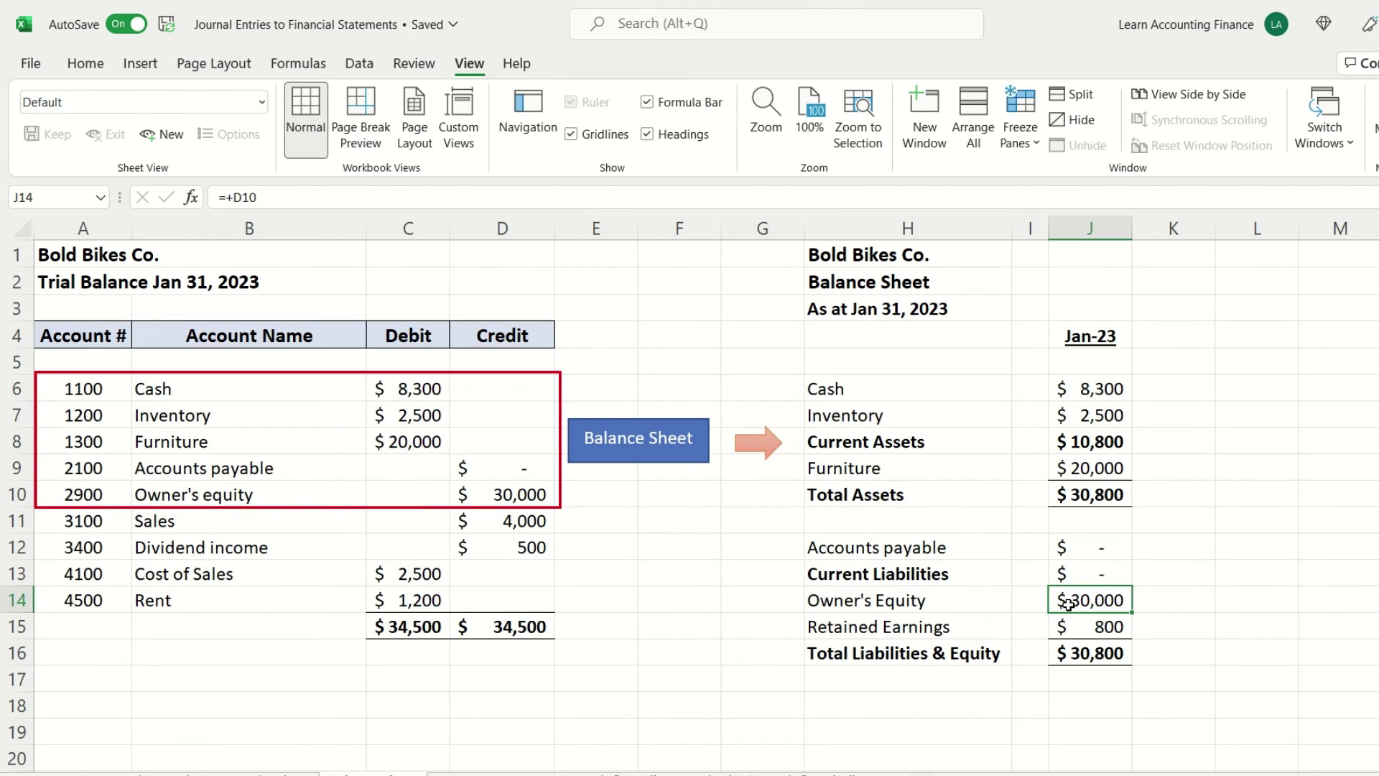
click(512, 494)
click(891, 627)
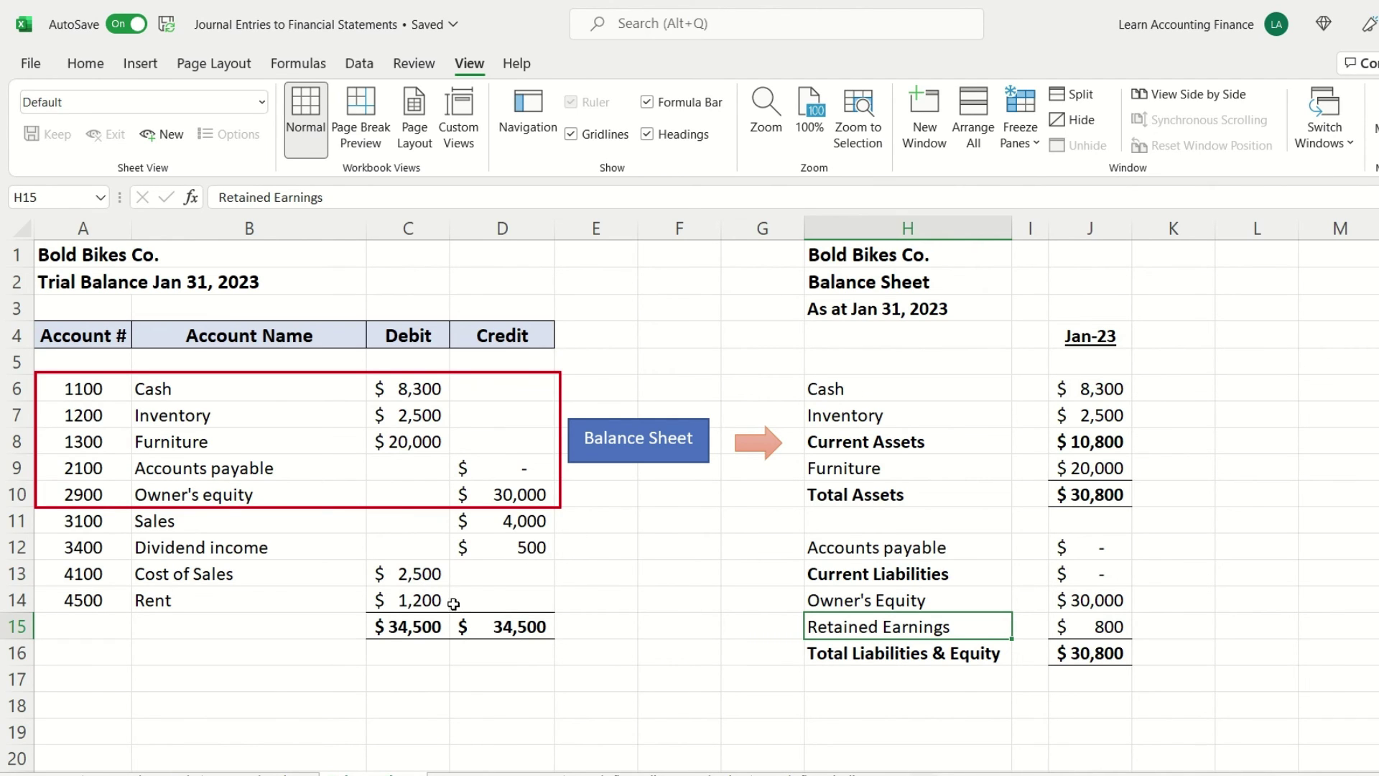
click(1115, 634)
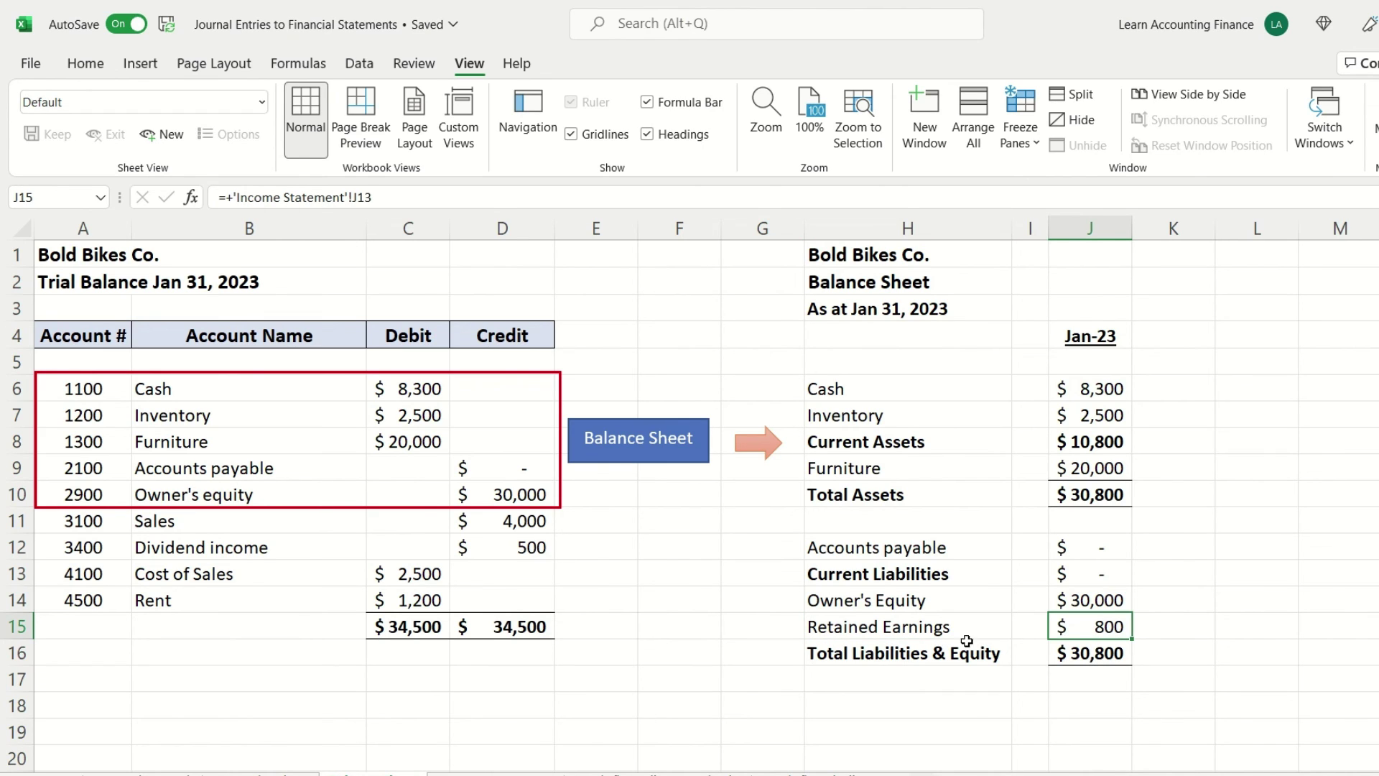
drag(404, 524, 499, 600)
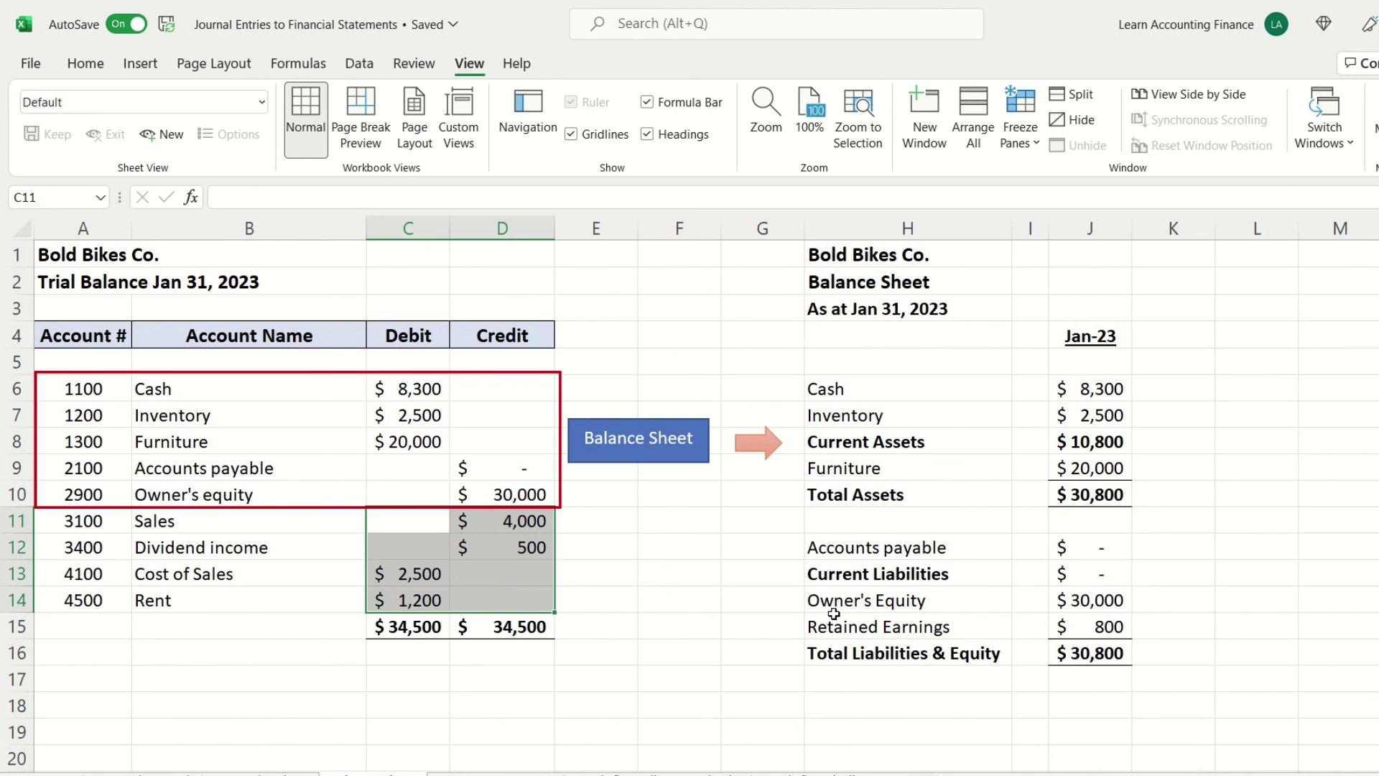
click(1062, 627)
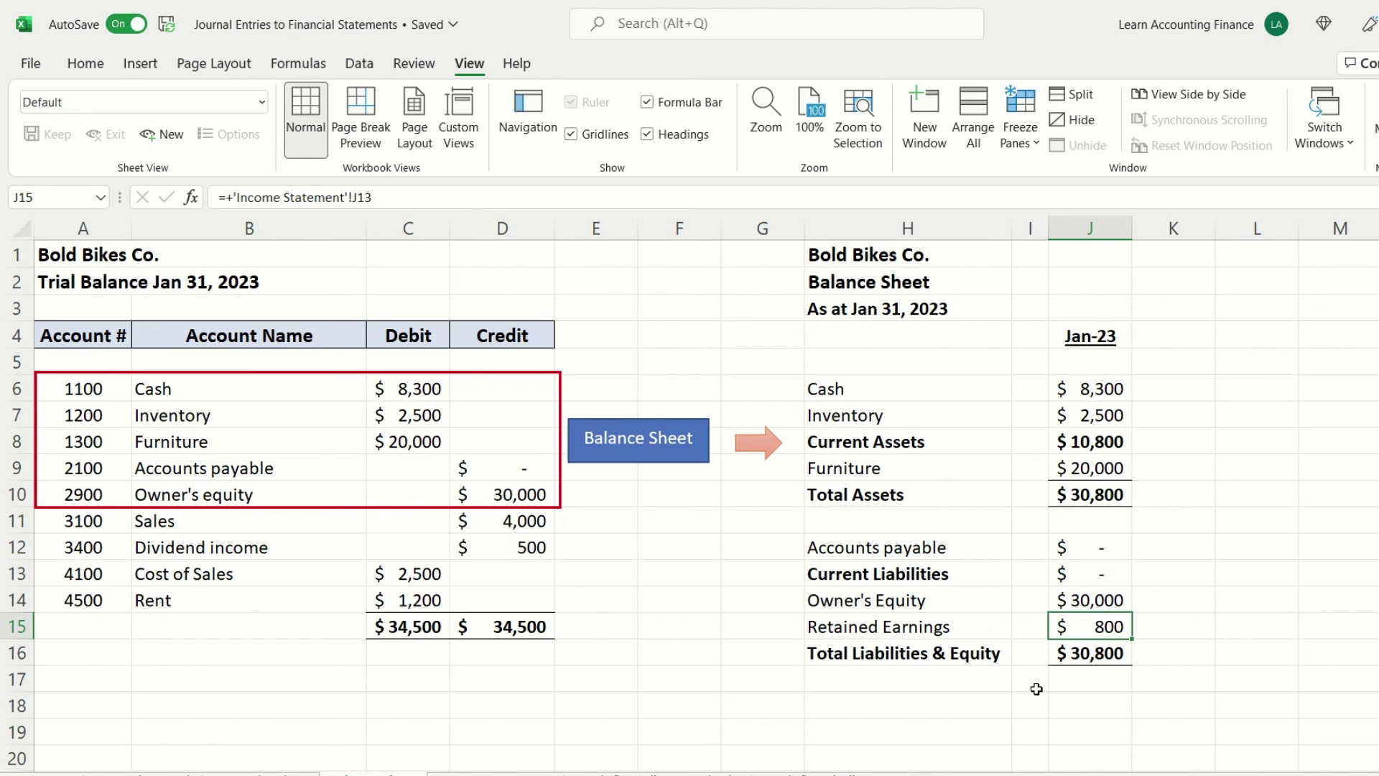
click(1078, 662)
click(1114, 495)
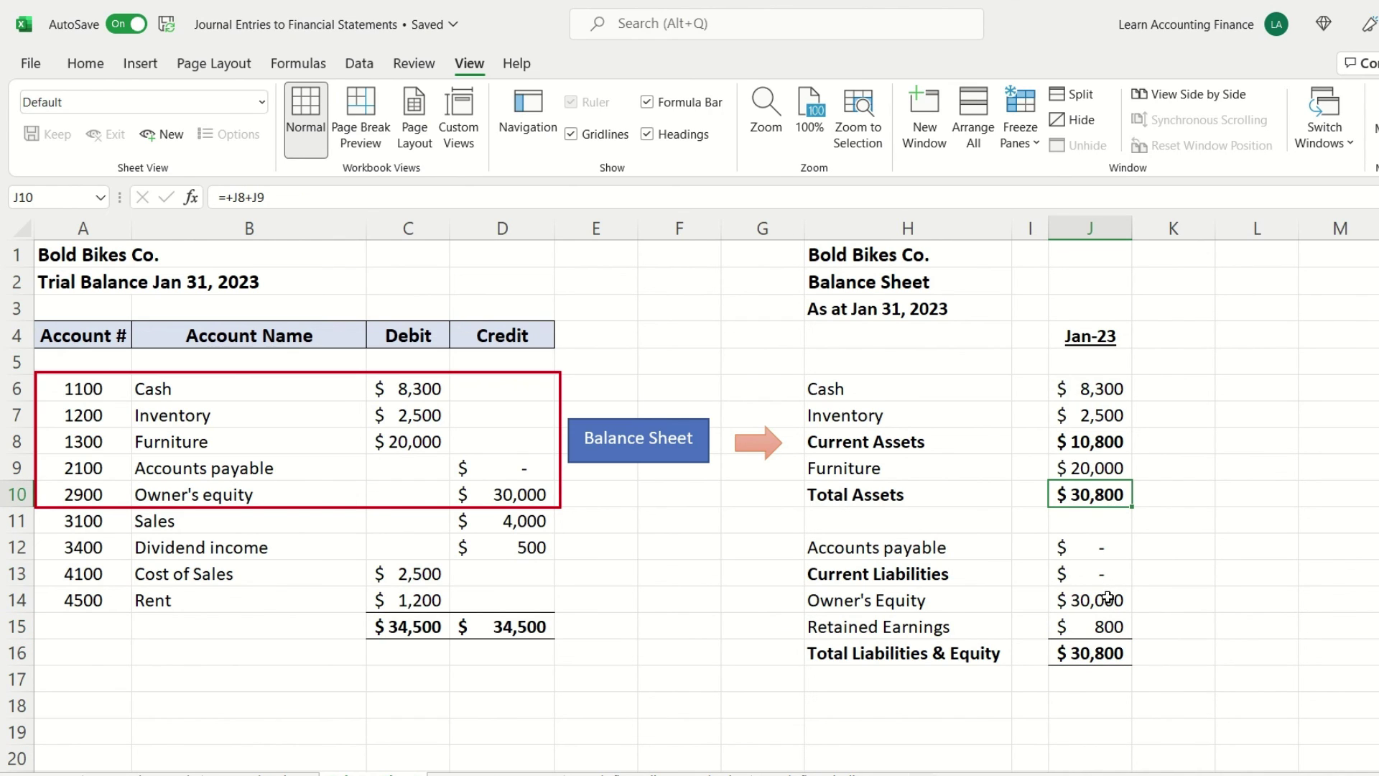
click(1103, 659)
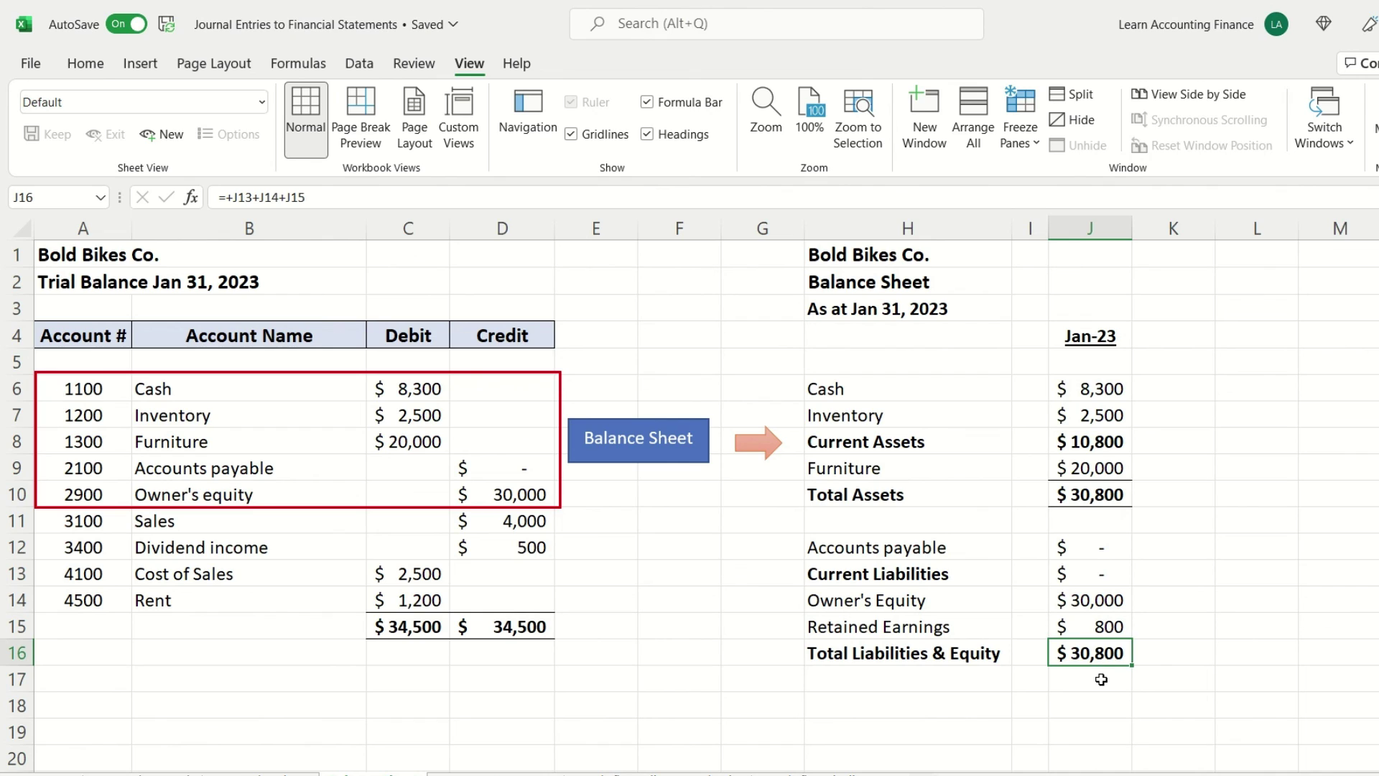